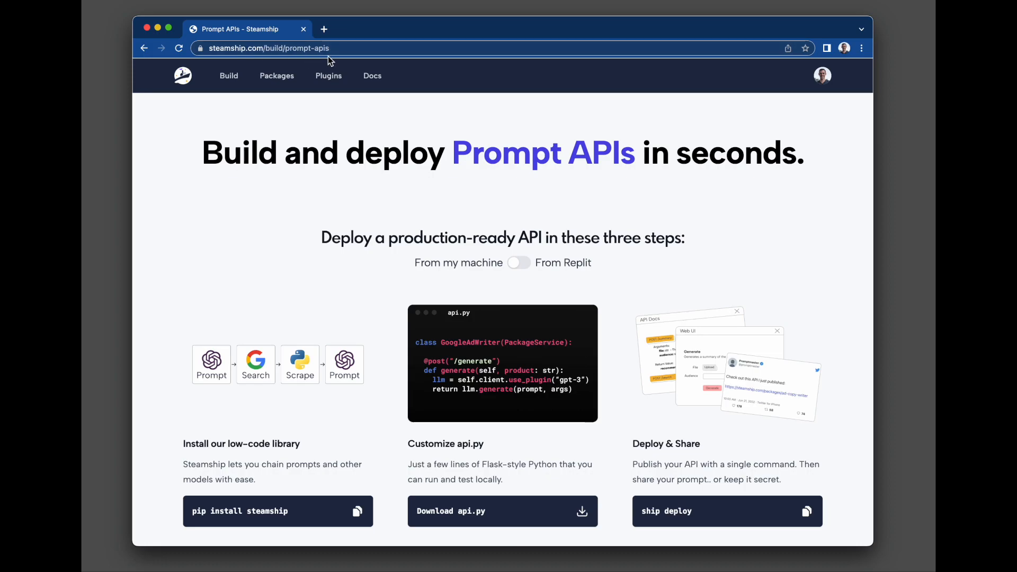
scroll(315, 167, down, 1)
scroll(315, 168, down, 3)
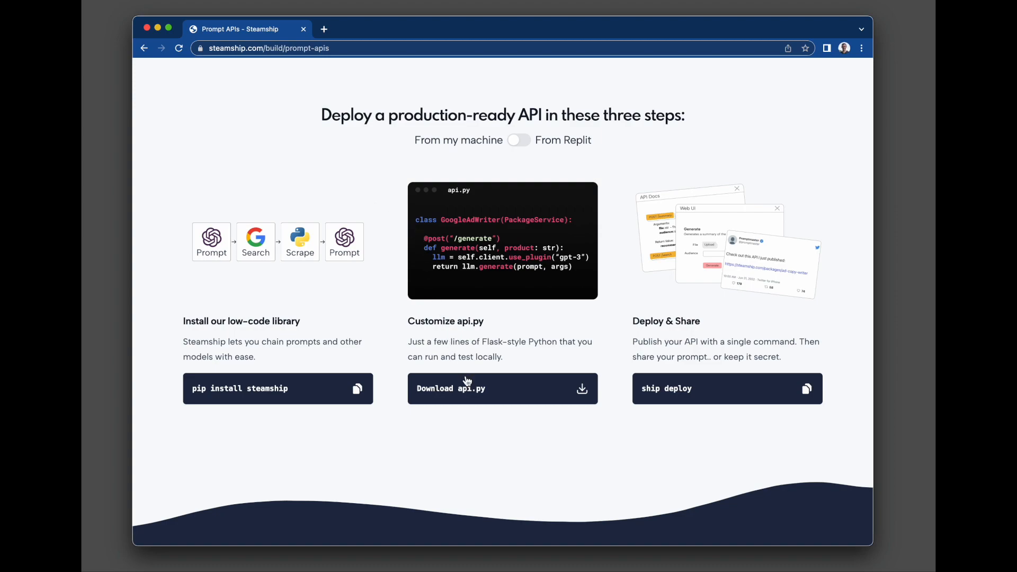
Step: Download the api.py template from the Steamship Prompt APIs page
click(472, 394)
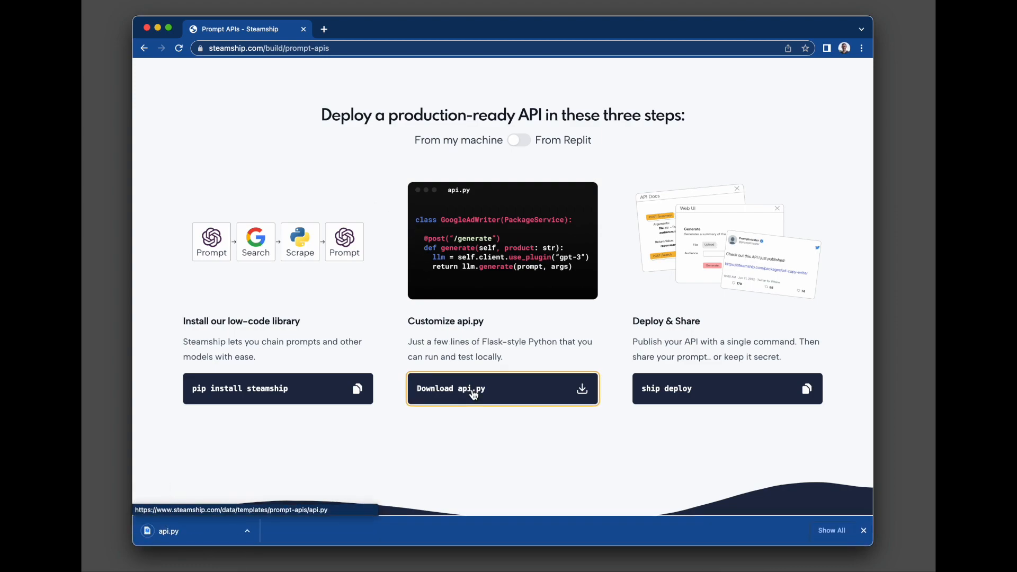
Step: List ~/Downloads to confirm api.py, then launch PyCharm on the folder with charm
key(super+Tab)
key(super+Tab)
key(super+Tab)
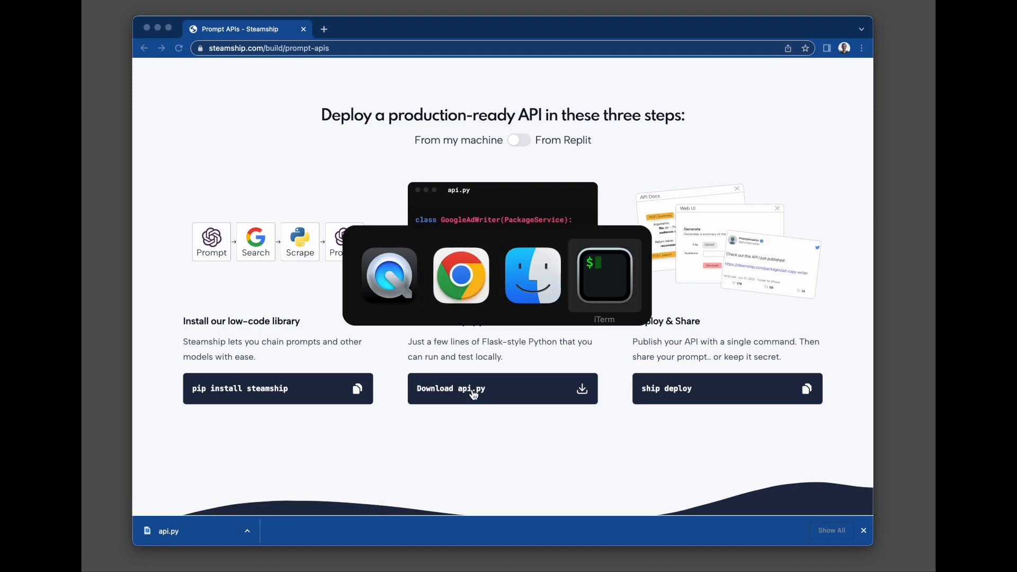
text(ls)
key(Return)
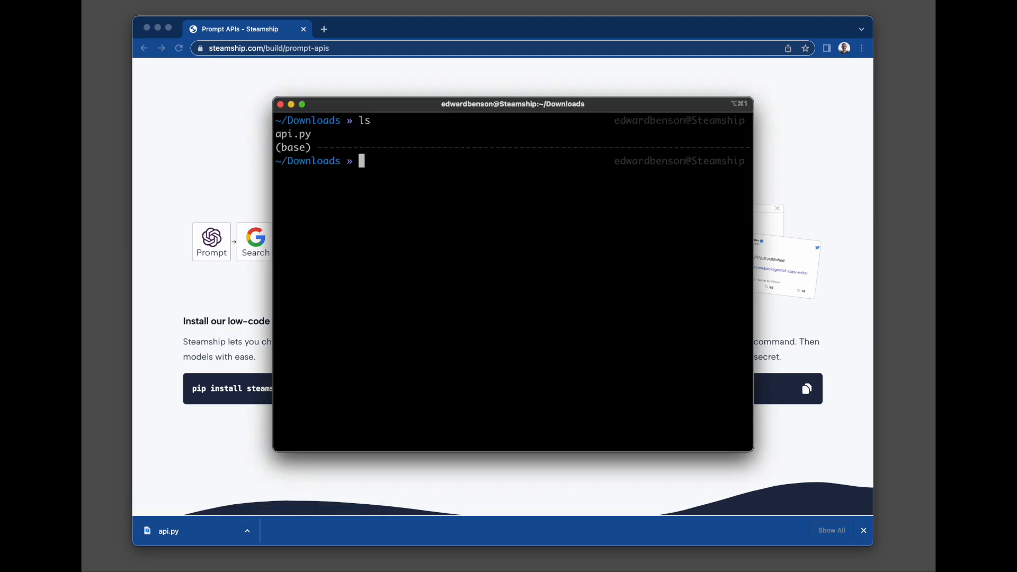
key(ctrl+l)
text(c)
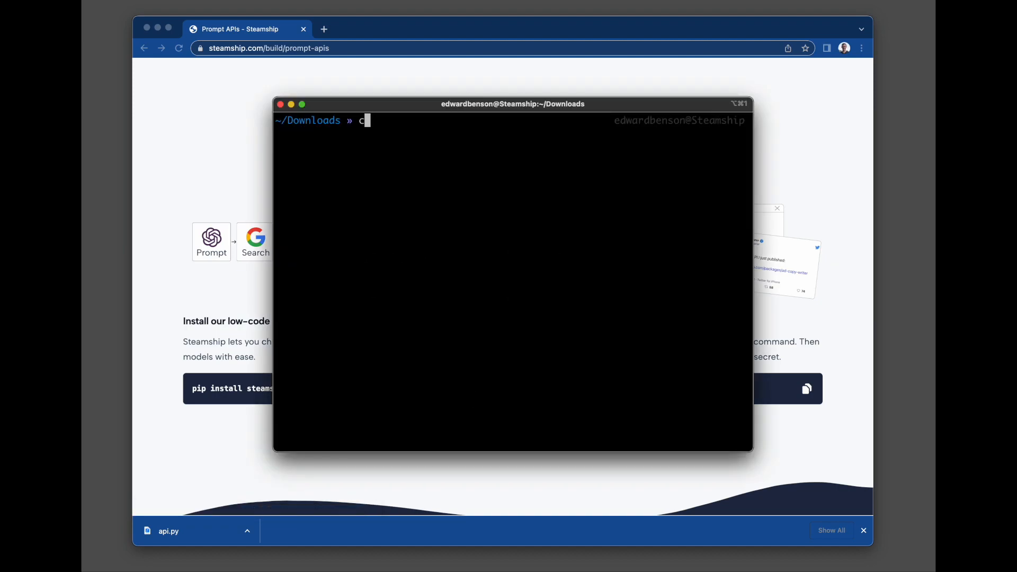
text(harm ap)
key(BackSpace)
key(BackSpace)
text(.)
key(Return)
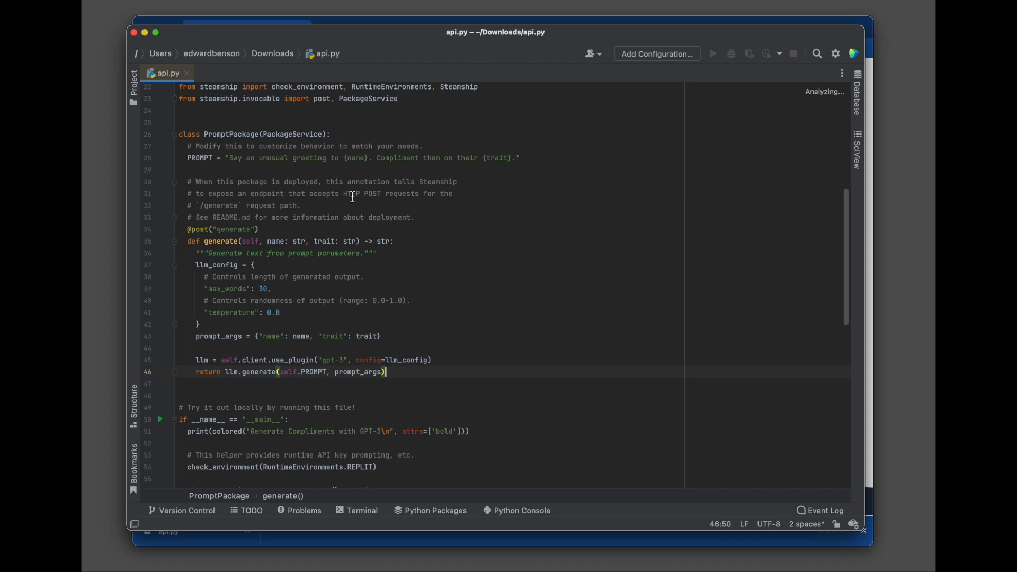
scroll(317, 197, up, 3)
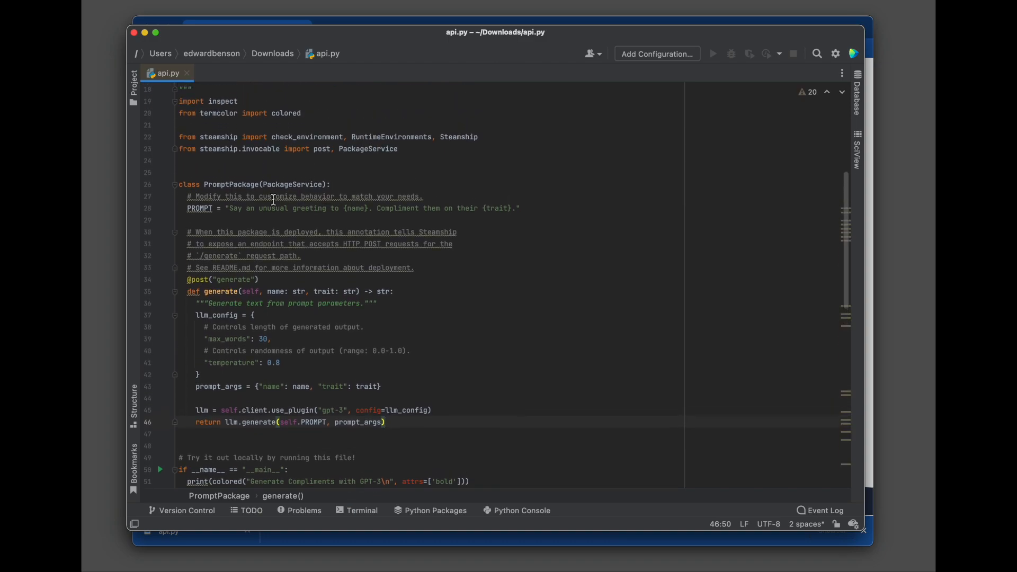
click(203, 174)
shift+click(404, 433)
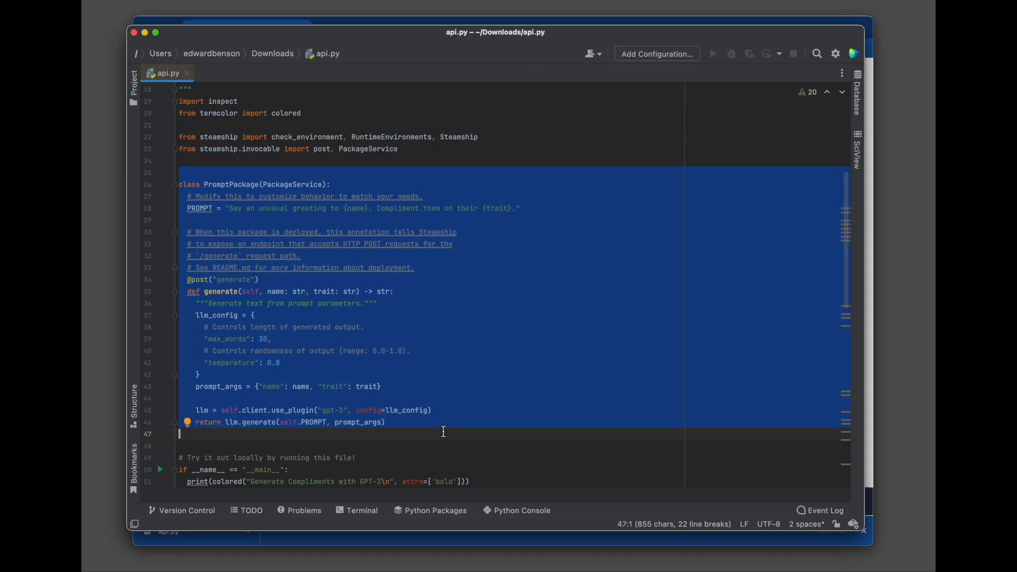
click(509, 340)
click(180, 187)
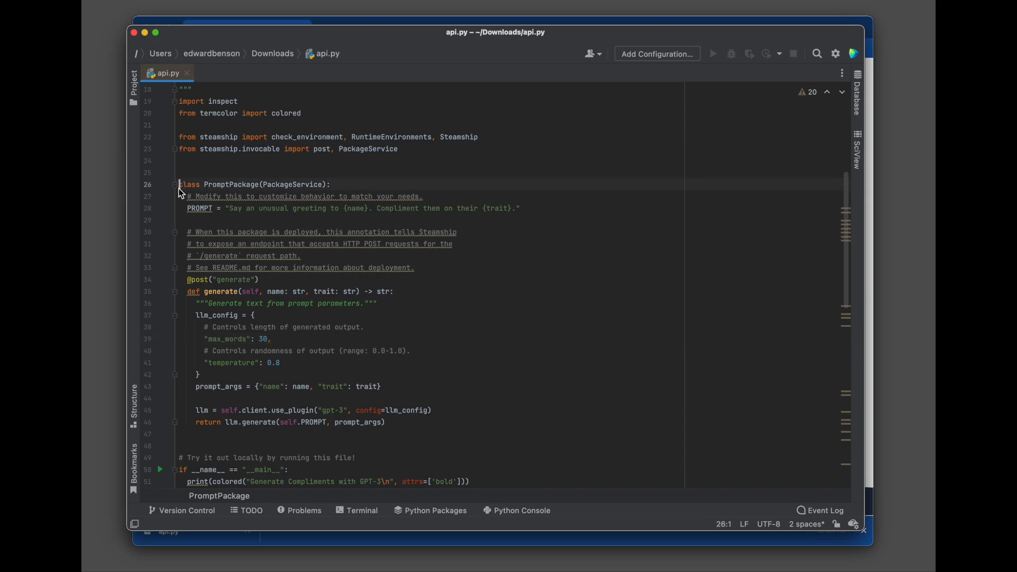
drag(179, 196, 180, 221)
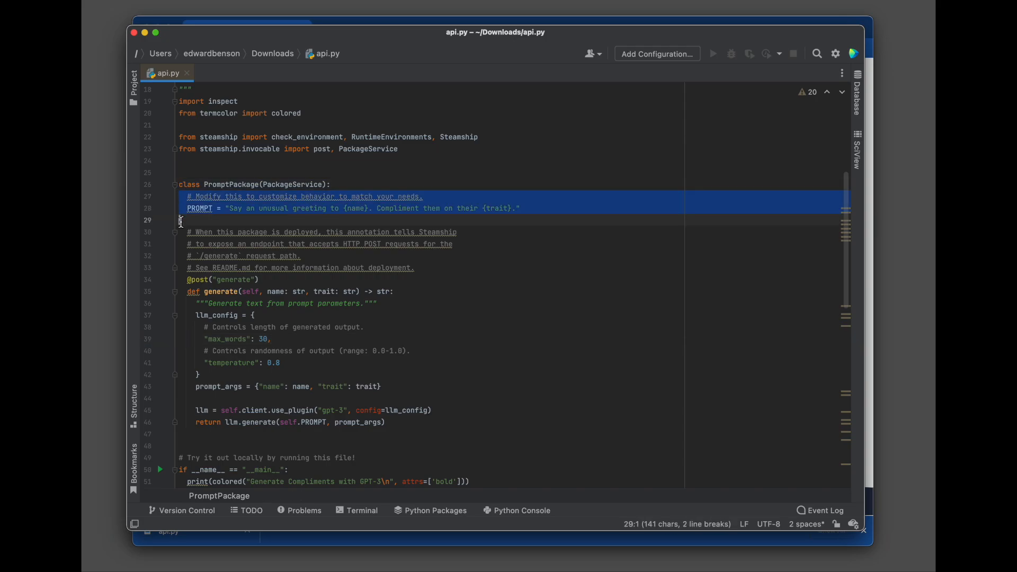
click(180, 222)
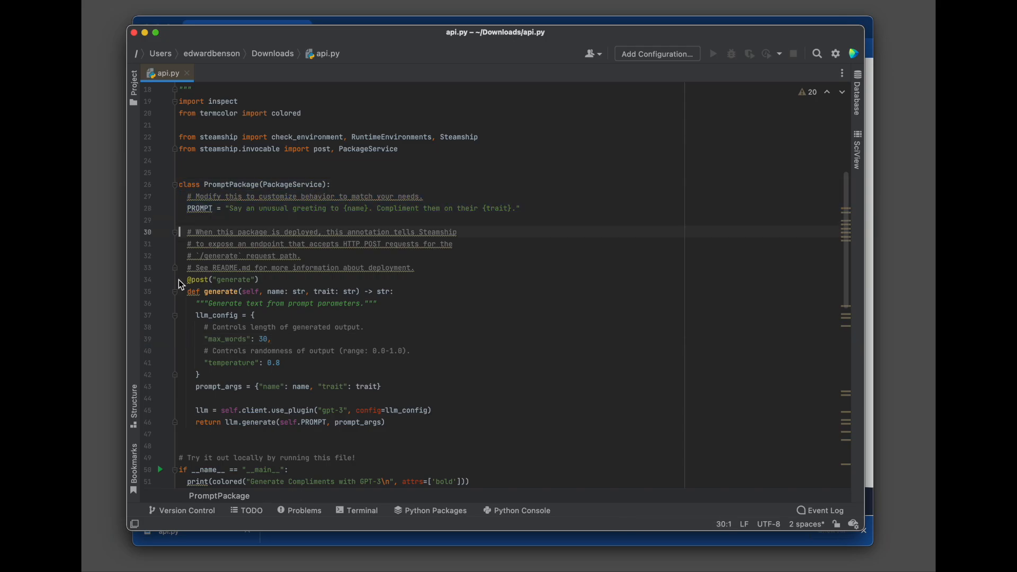
drag(179, 279, 181, 303)
click(181, 303)
Step: Match generate's name and trait parameters to the PROMPT placeholders and review the gpt-3 plugin line
drag(267, 292, 359, 294)
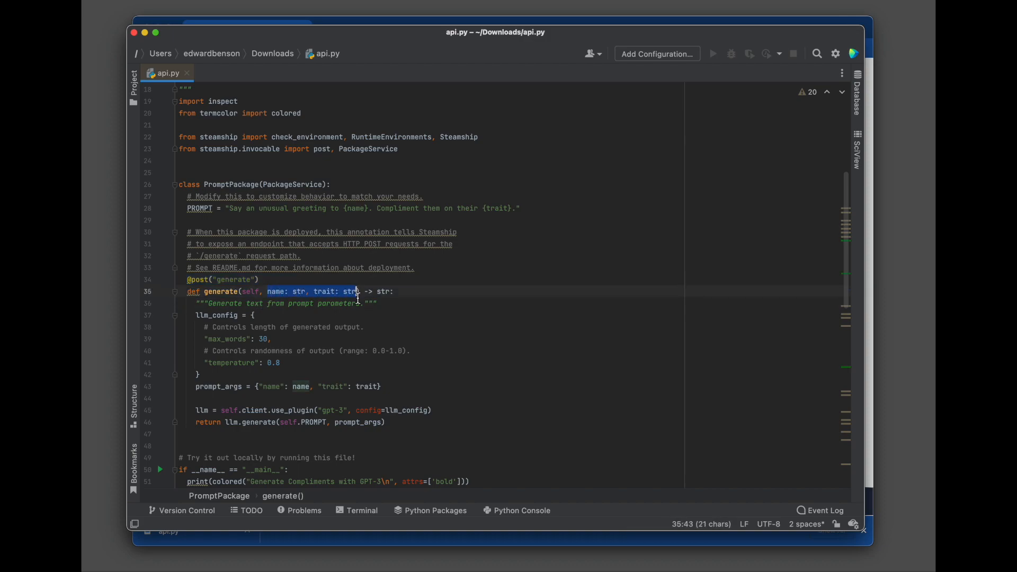
double_click(278, 292)
double_click(362, 209)
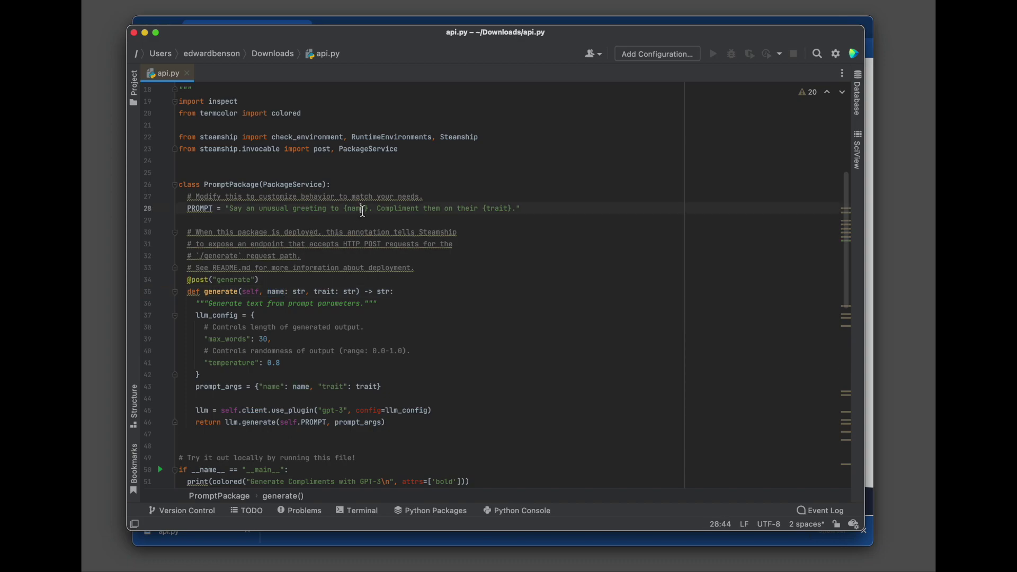
click(327, 291)
double_click(494, 209)
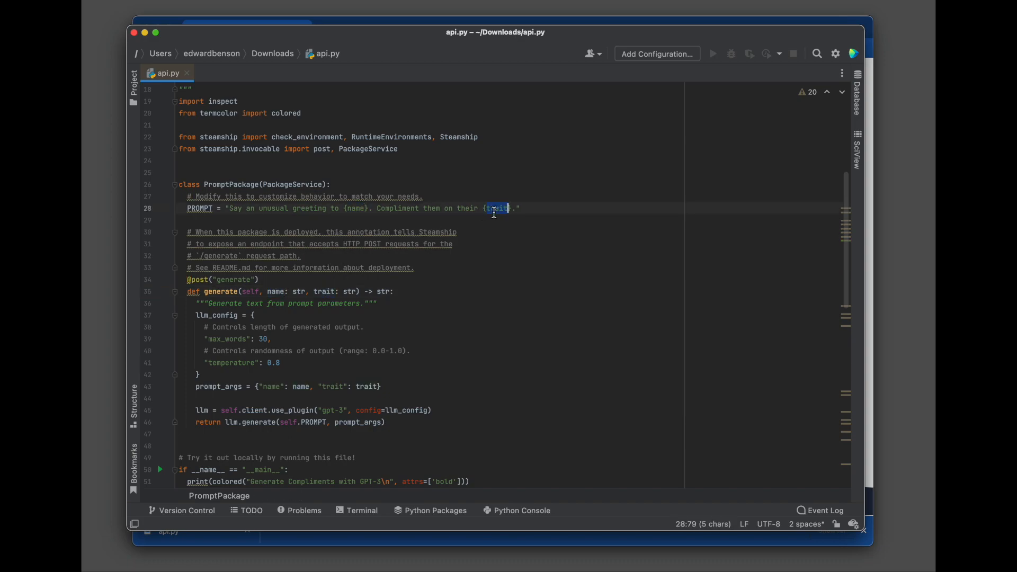
click(353, 327)
scroll(353, 331, down, 5)
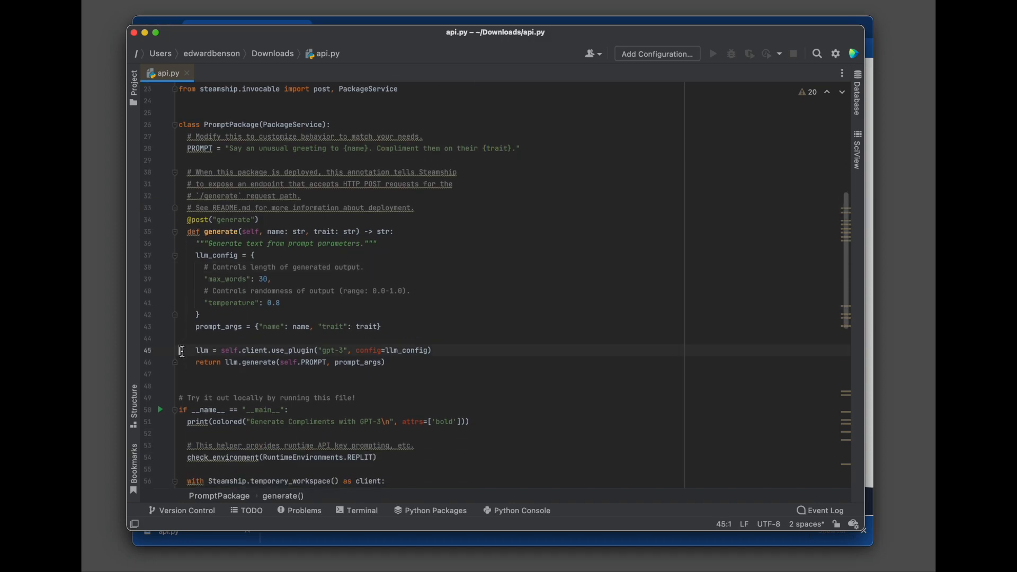
drag(182, 351, 179, 374)
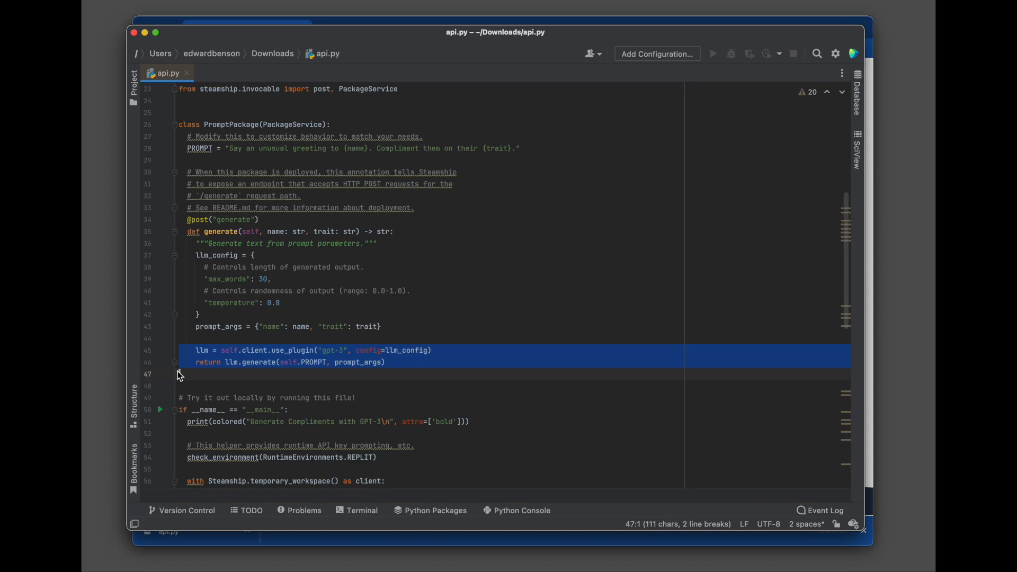
scroll(178, 373, up, 8)
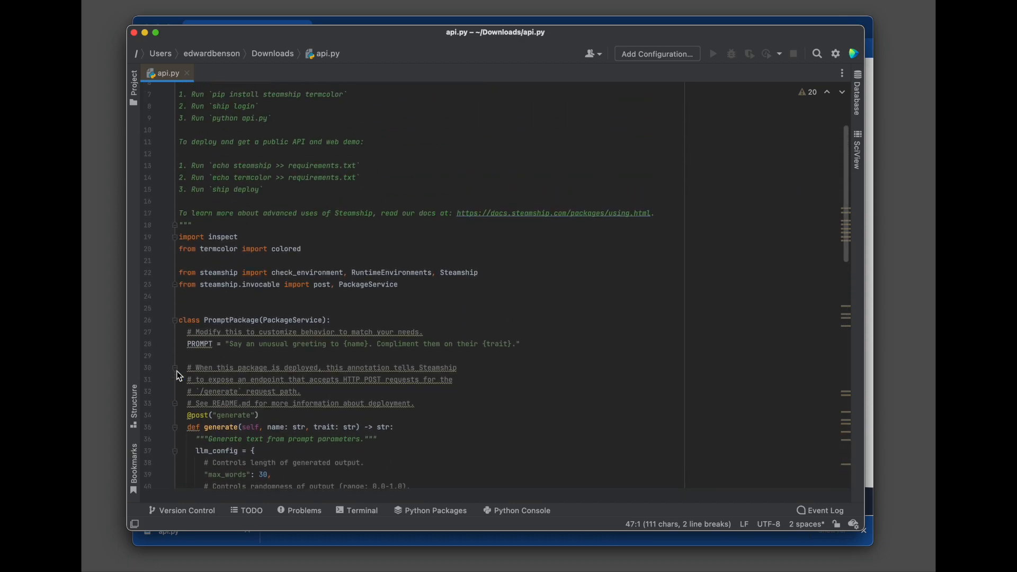
scroll(178, 374, up, 3)
click(268, 166)
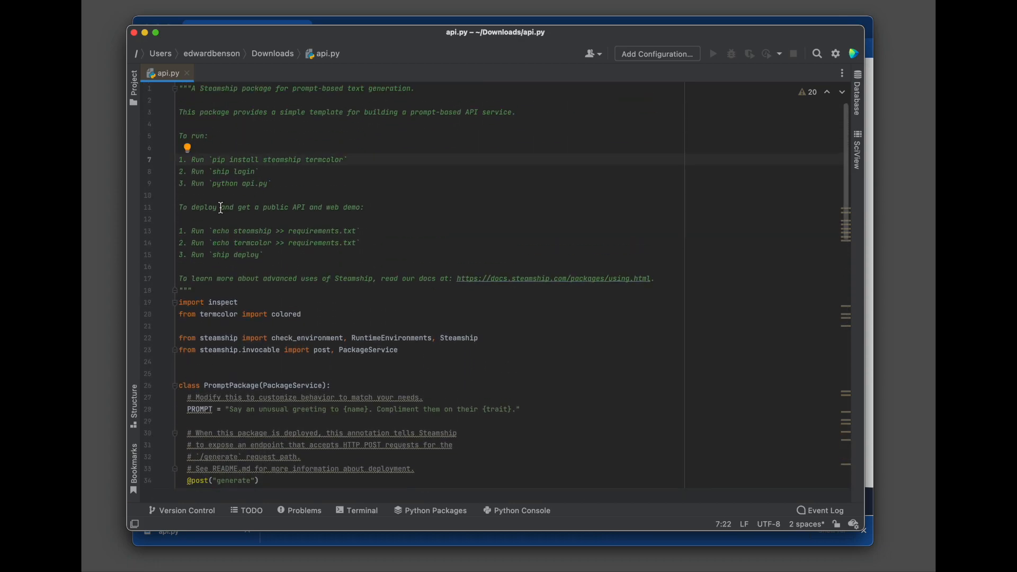
drag(213, 162, 344, 162)
key(super+c)
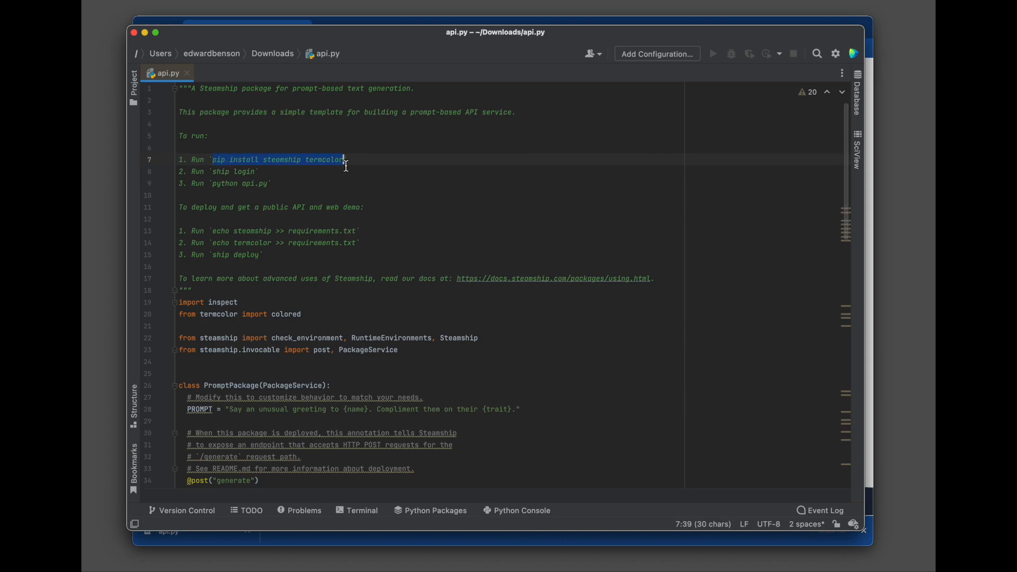
key(super+Tab)
key(super+v)
key(Return)
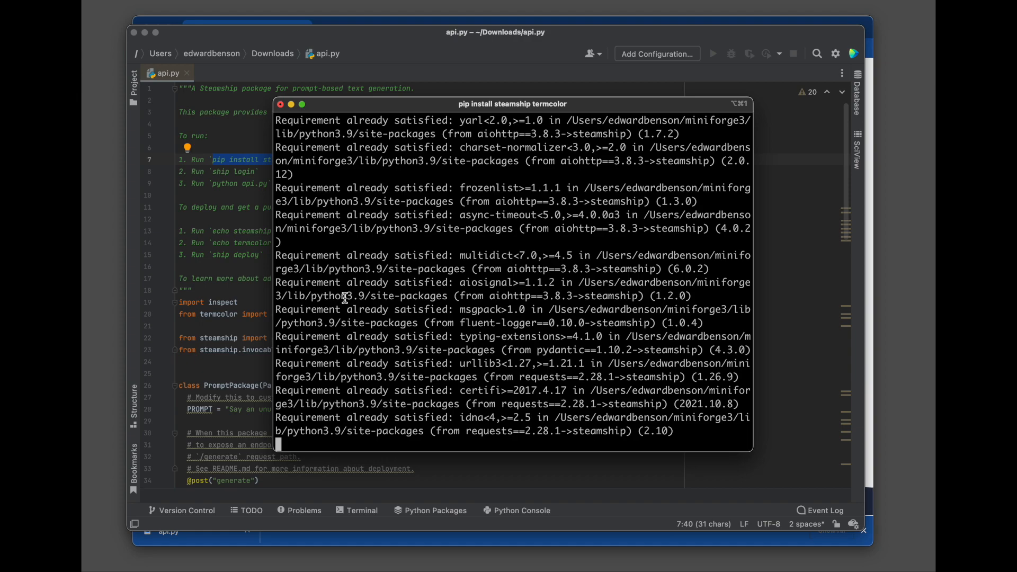
key(super+k)
key(super+Tab)
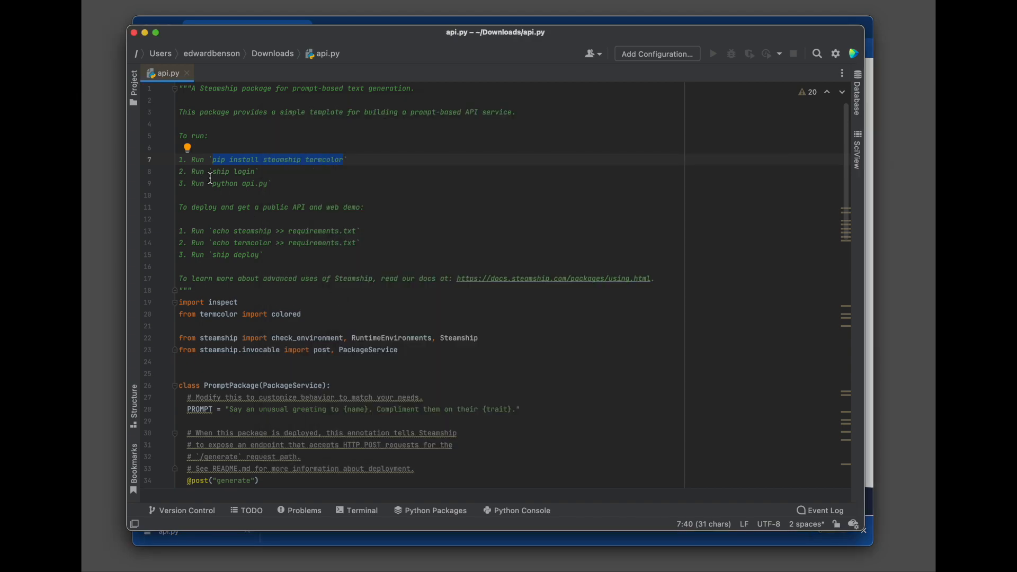
drag(212, 170, 254, 172)
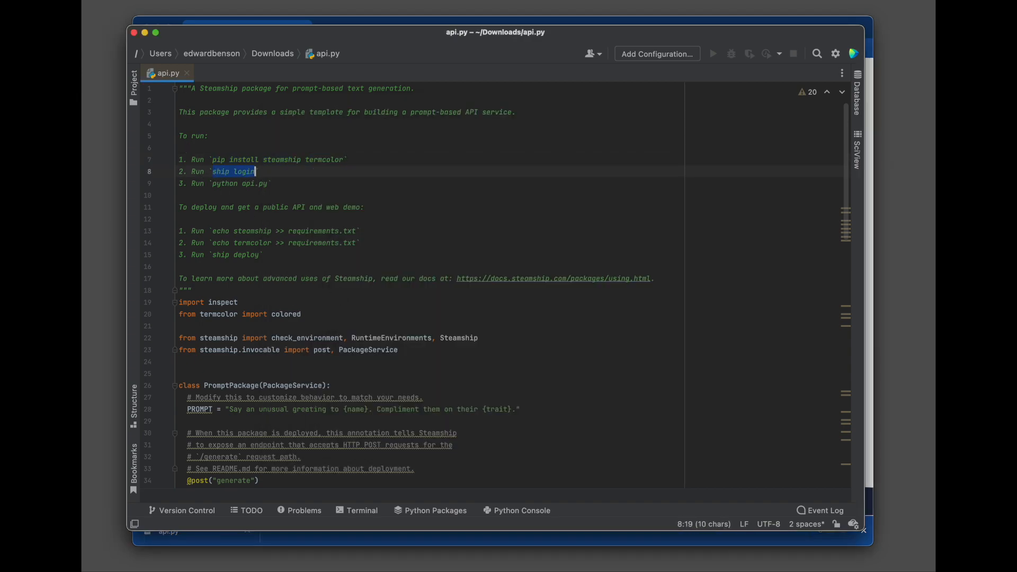
key(super+c)
key(super+Tab)
key(super+v)
key(Return)
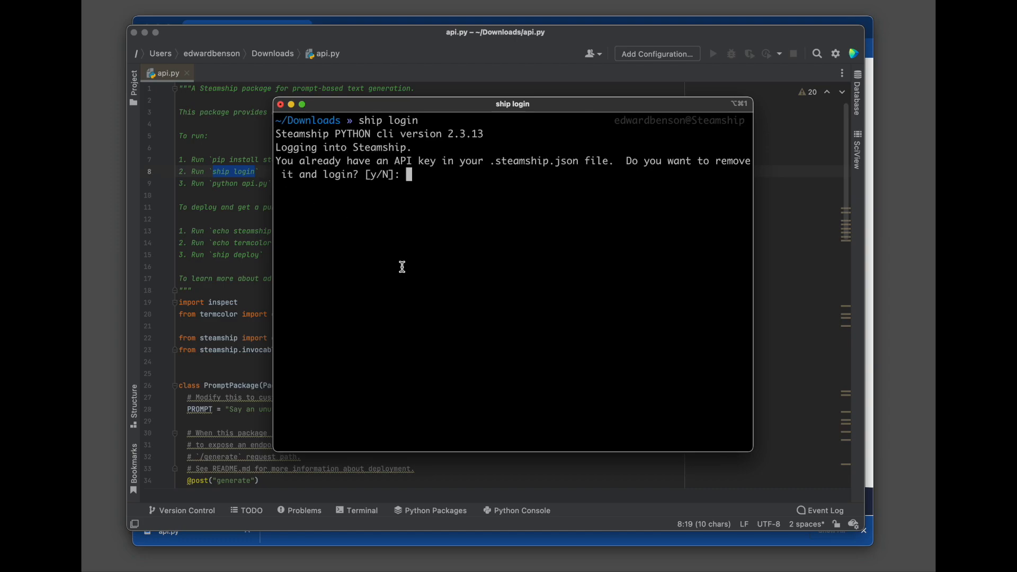
text(N)
key(Return)
key(super+k)
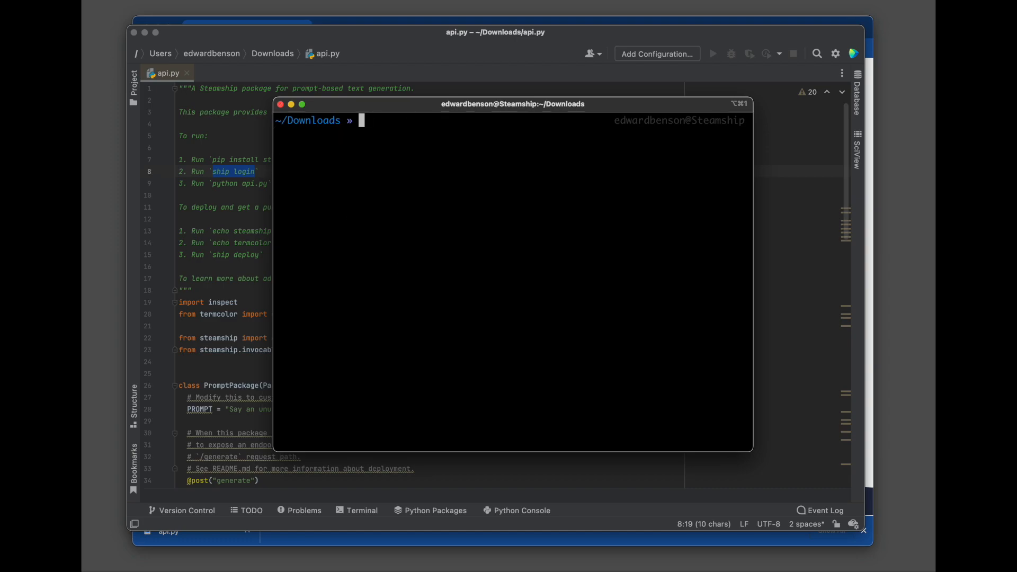
key(super+Tab)
click(217, 187)
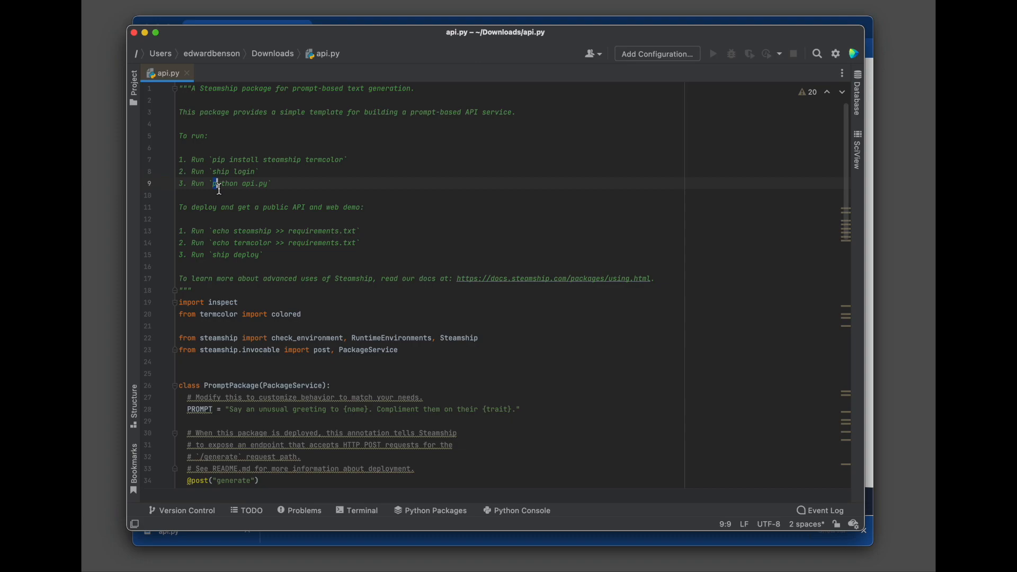
drag(218, 188, 268, 190)
key(super+c)
key(super+Tab)
key(super+v)
key(Return)
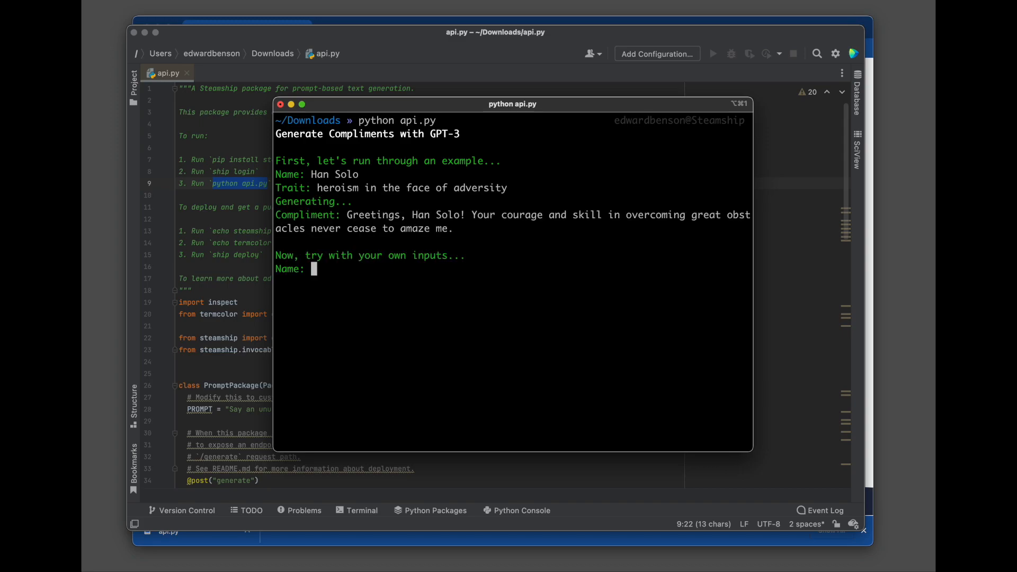
key(ctrl+c)
key(super+k)
key(super+Tab)
click(253, 184)
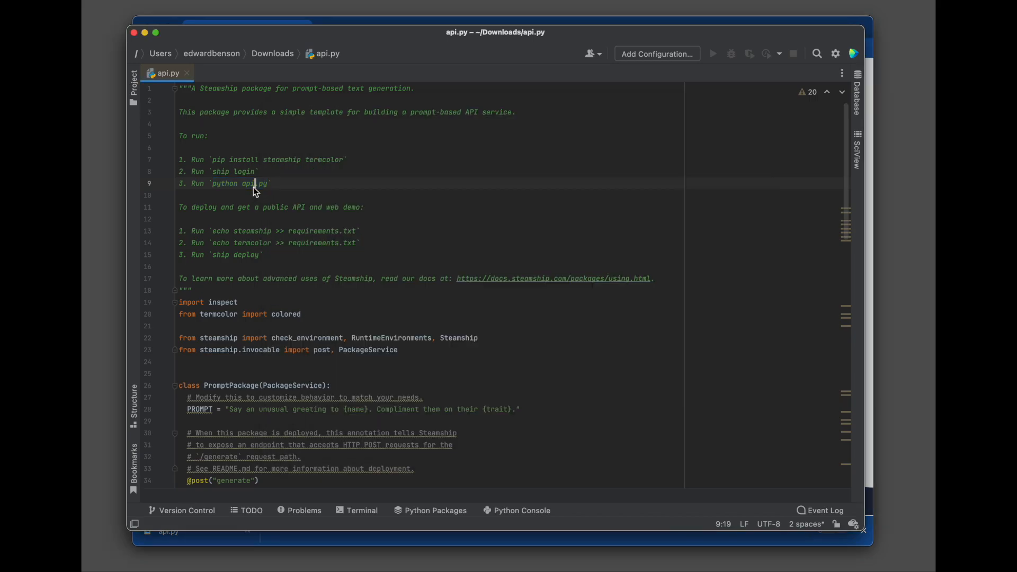
Step: Run line 13's echo command in iTerm to add steamship to requirements.txt
drag(212, 231, 357, 232)
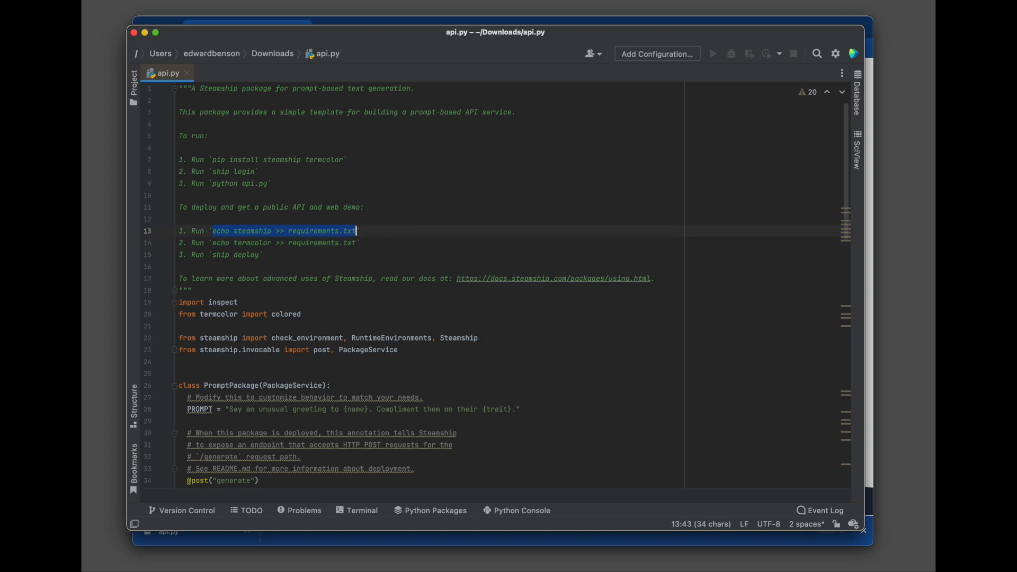
key(super+c)
key(super+Tab)
key(super+v)
key(Return)
key(super+Tab)
Step: Run line 14's echo command in iTerm to append termcolor to requirements.txt
drag(212, 244, 358, 243)
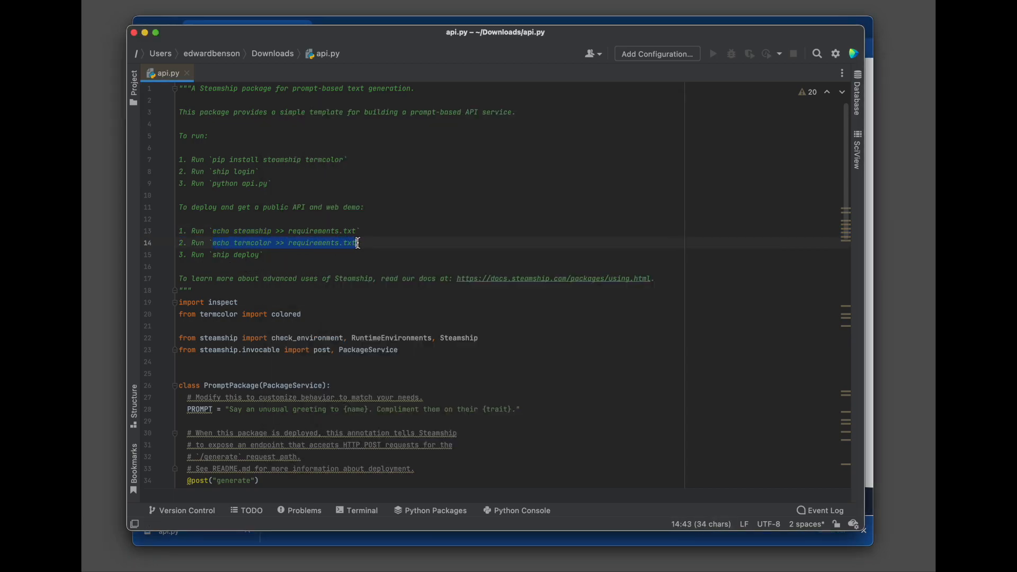
key(super+c)
key(super+Tab)
key(super+v)
key(Return)
key(ctrl+l)
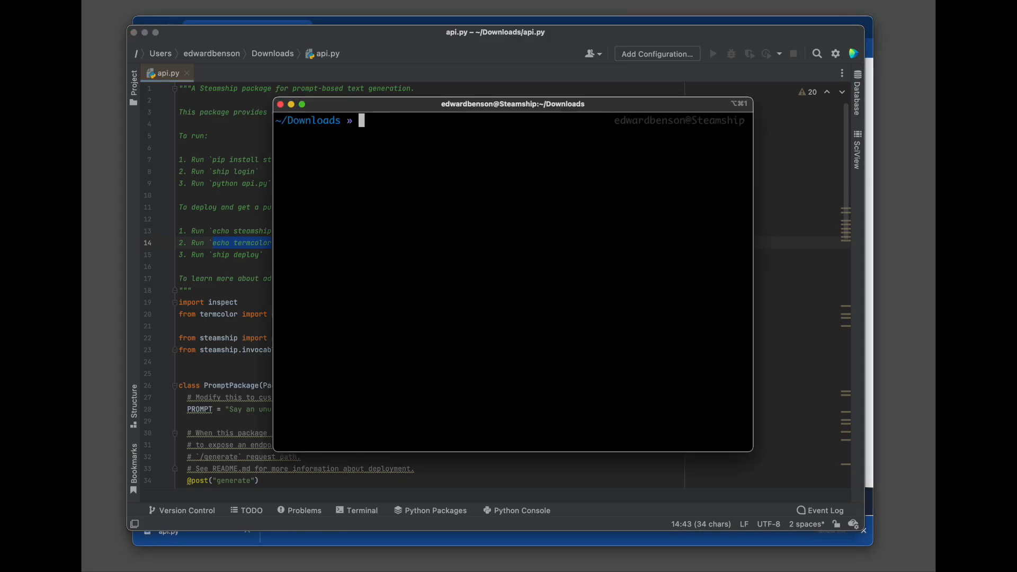
text(ls)
Step: List the Downloads folder to confirm requirements.txt exists, then return to the code
key(Return)
drag(375, 136, 472, 136)
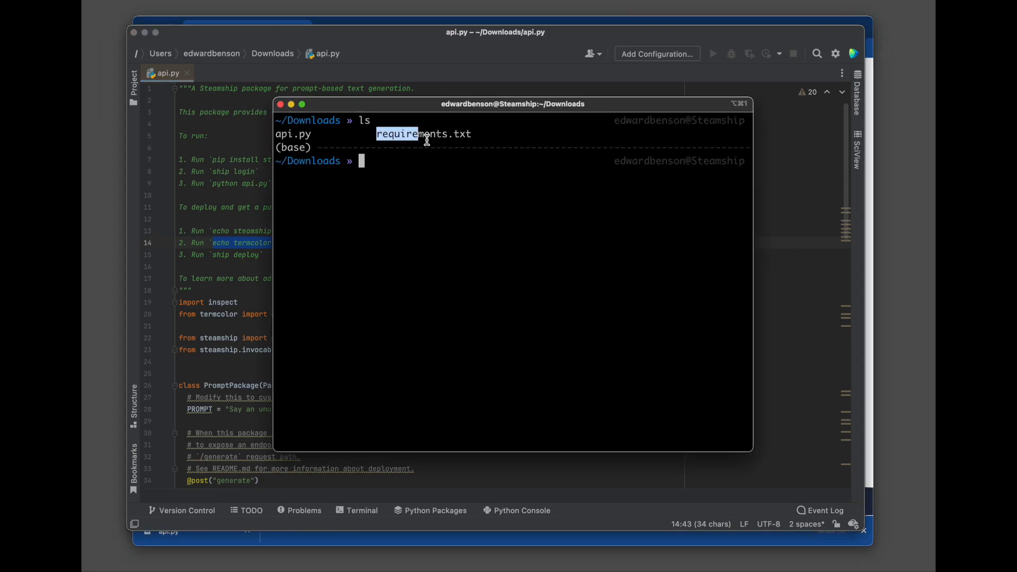
click(458, 188)
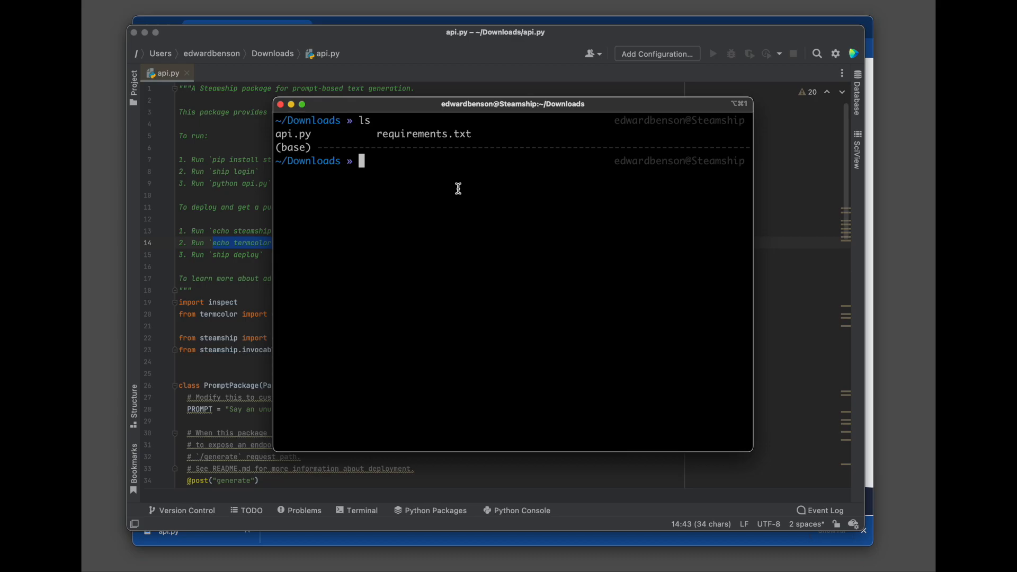
key(ctrl+l)
key(super+Tab)
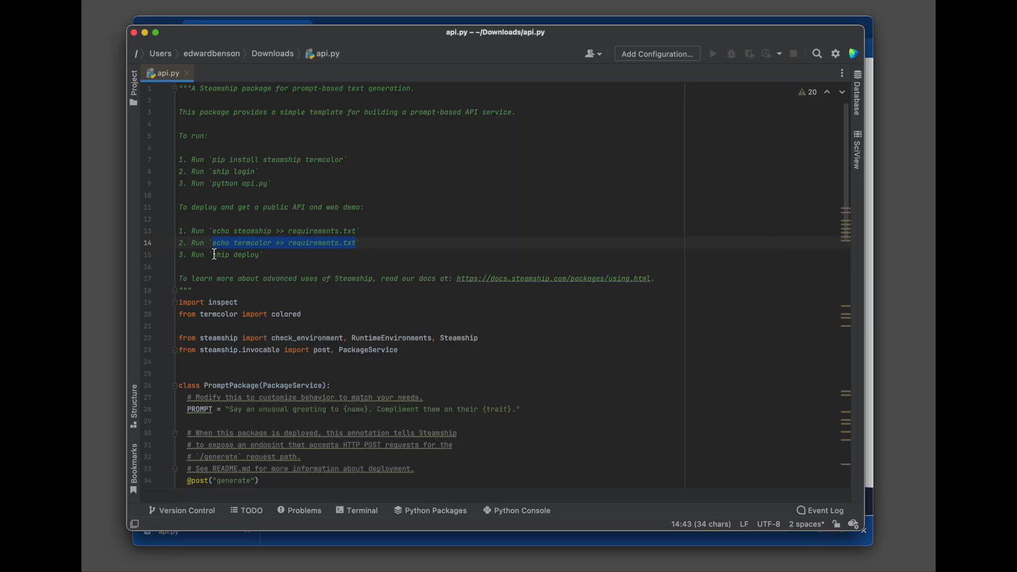
Step: Run ship deploy from line 15 in iTerm, accepting package as the deploy type
drag(213, 254, 263, 254)
key(ctrl+c)
key(super+Tab)
key(ctrl+v)
key(Return)
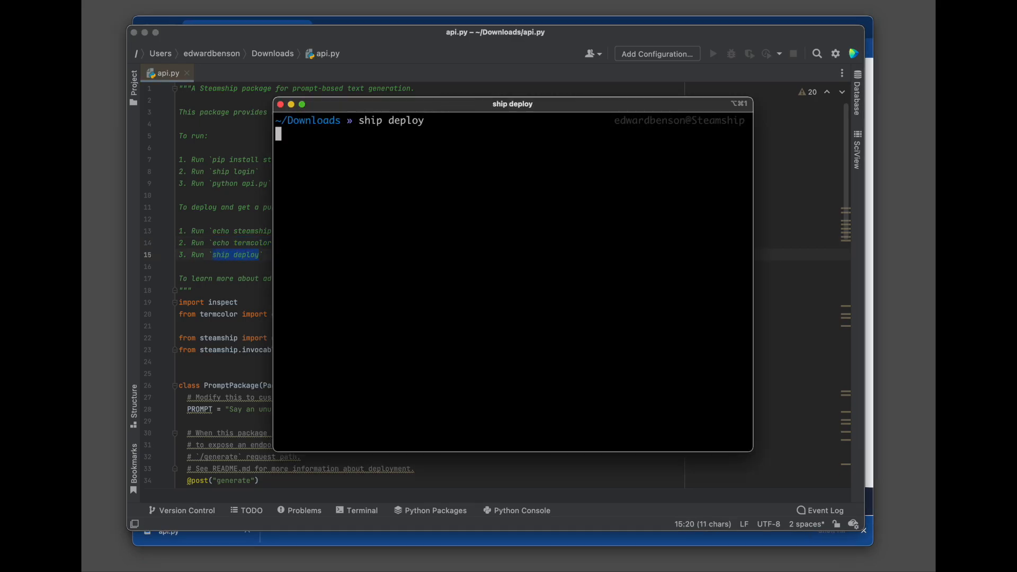
key(Return)
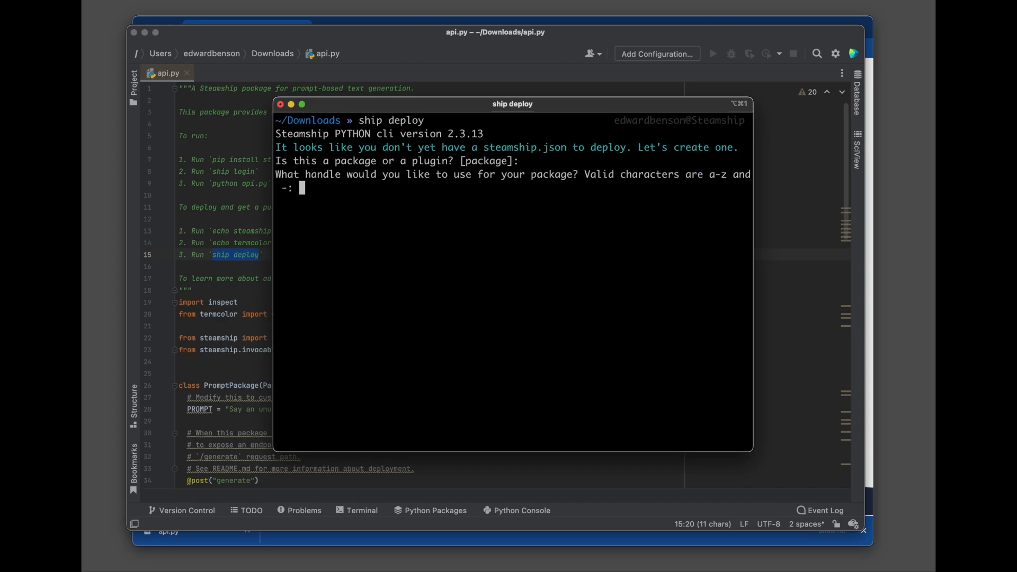
text(ted-)
text(compliment-)
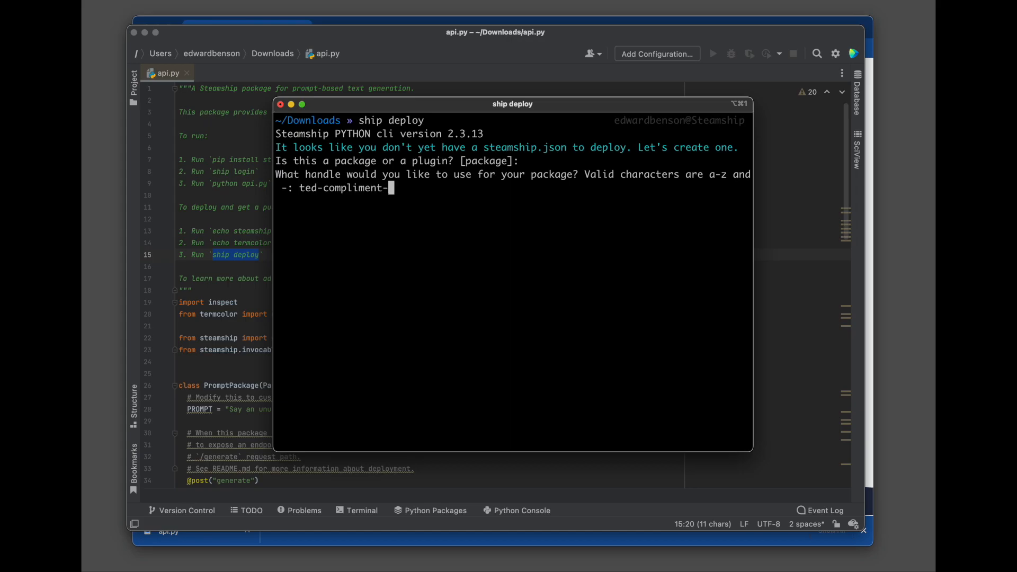
text(giver-test)
Step: Answer the prompts: handle, public visibility, default author, tagline, GitHub user and default tags, then deploy
key(Return)
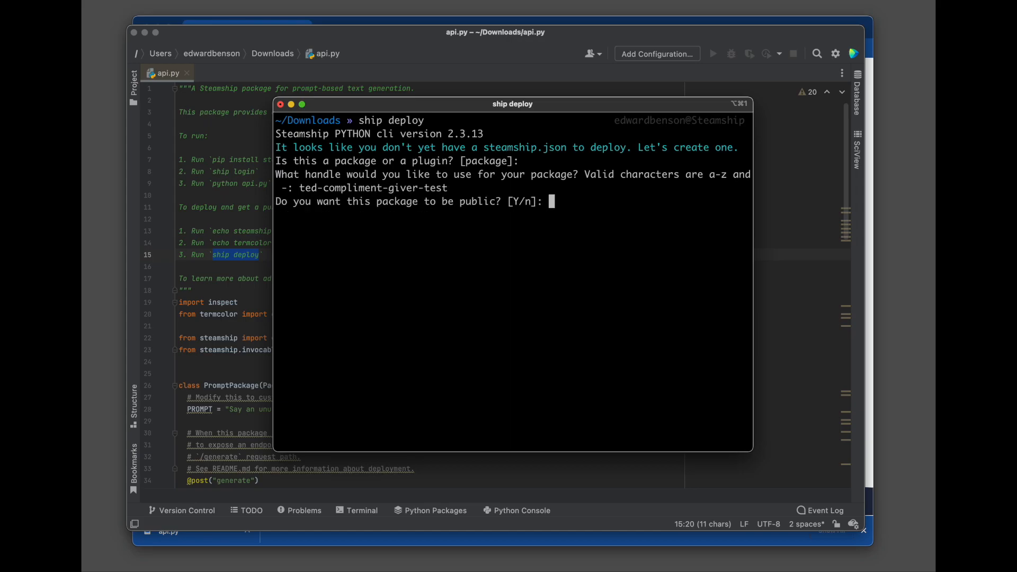
key(Return)
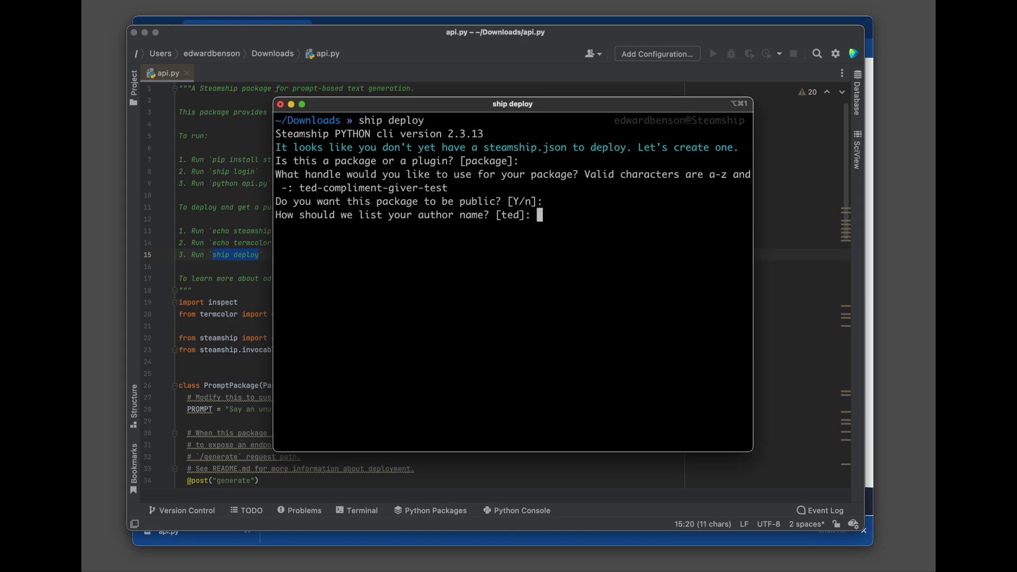
key(Return)
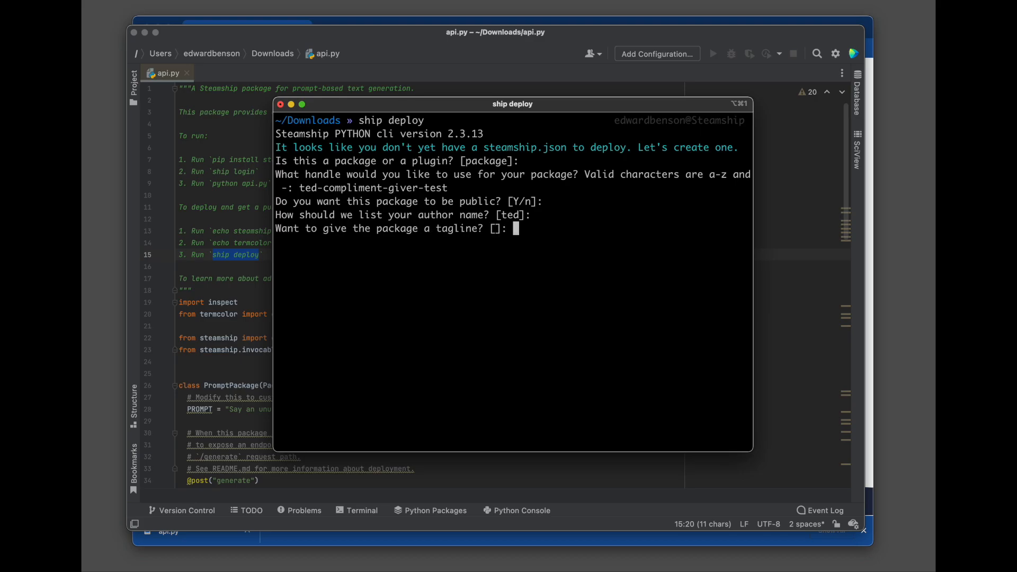
text(Testing )
text(out easy de)
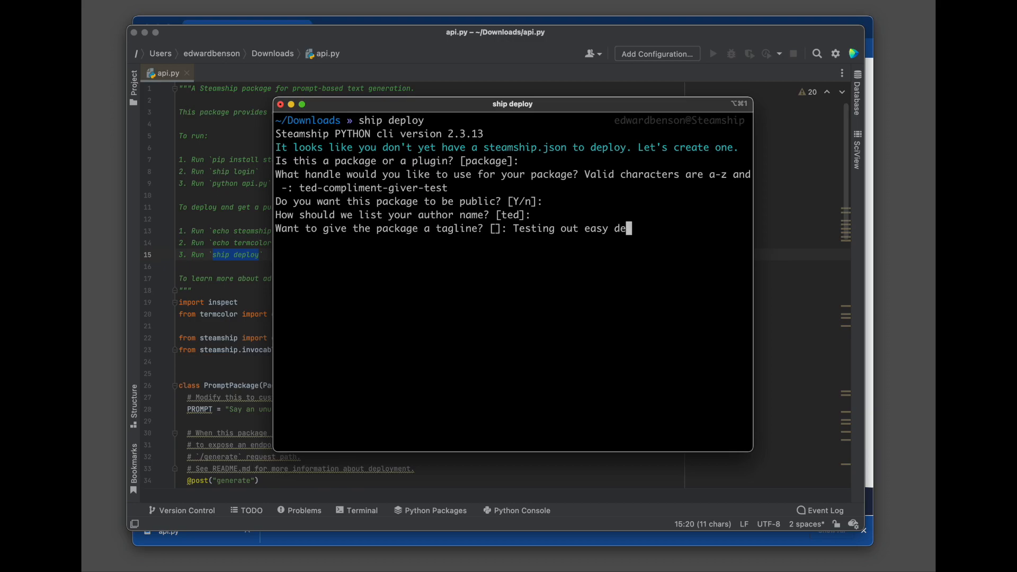
text(ployment of prompt A)
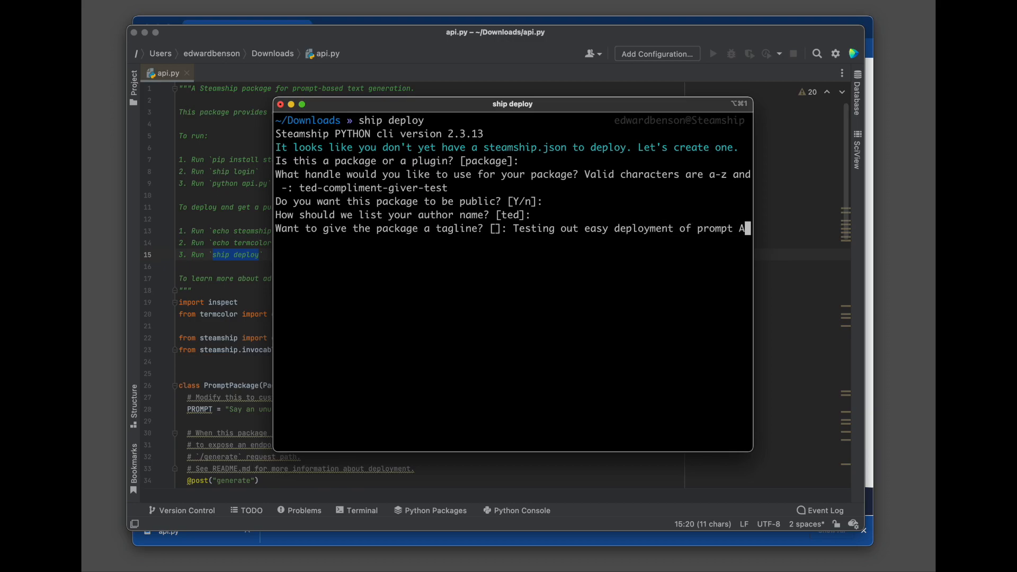
text(PIs)
key(Return)
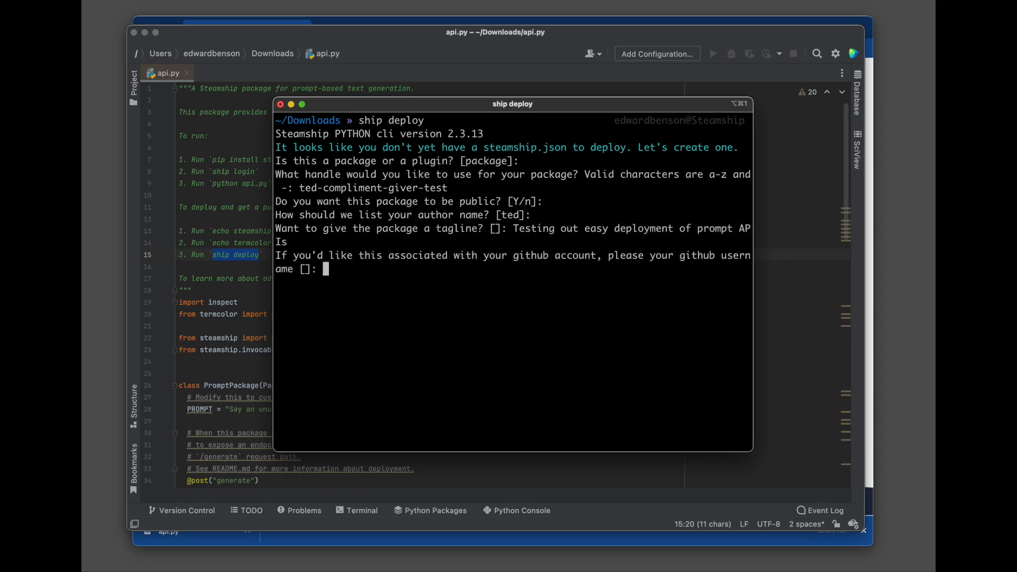
text(eob)
key(Return)
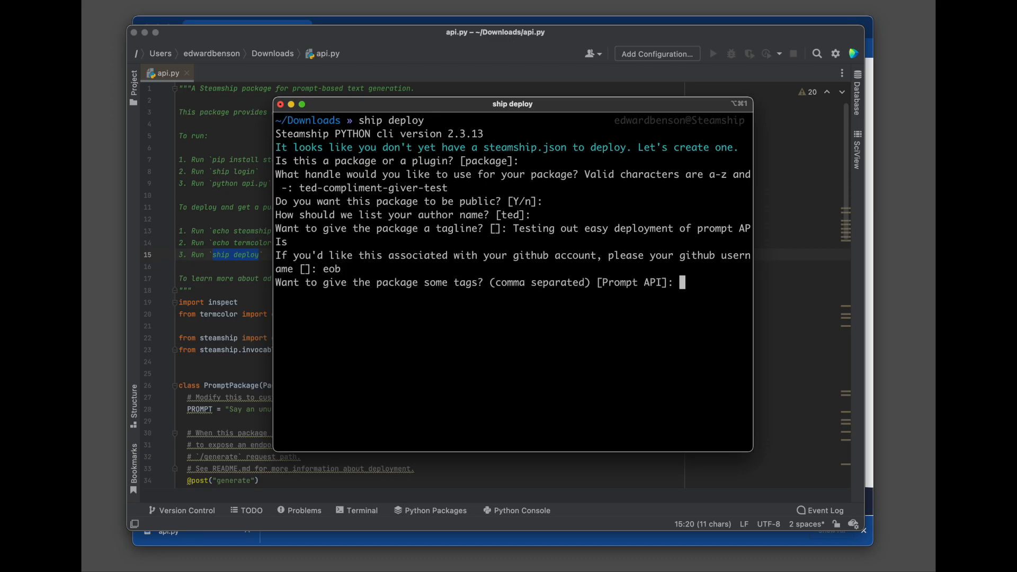
key(Return)
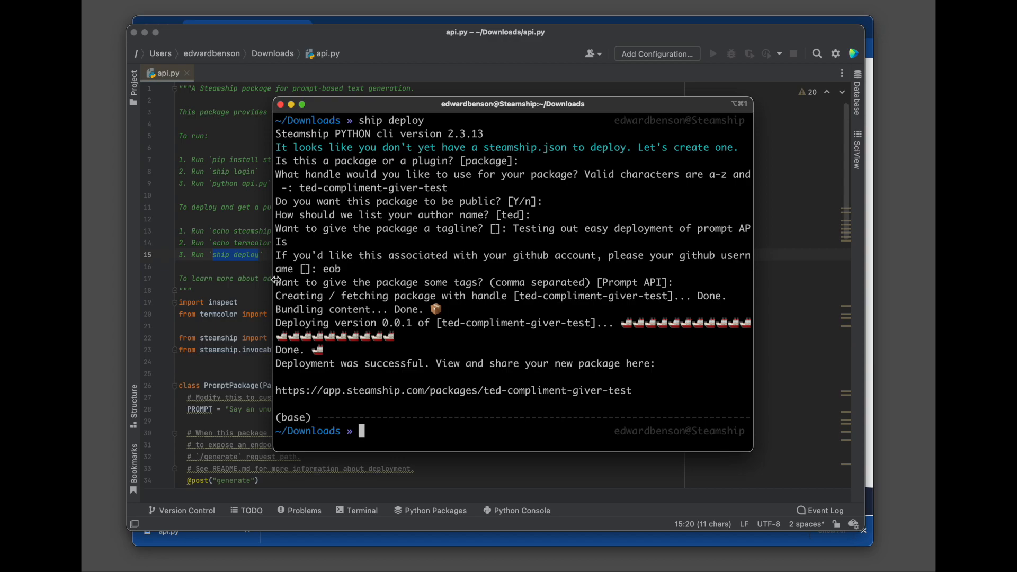
Step: Run the demo with name 'Oscar the Grouch' and trait 'Having a nice trash can'
super+click(363, 391)
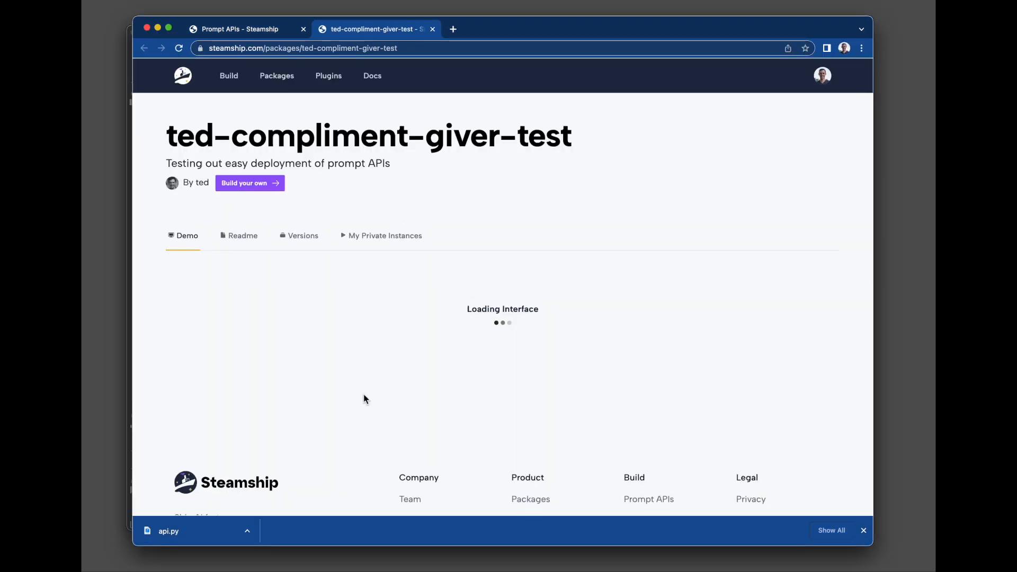
scroll(362, 394, down, 1)
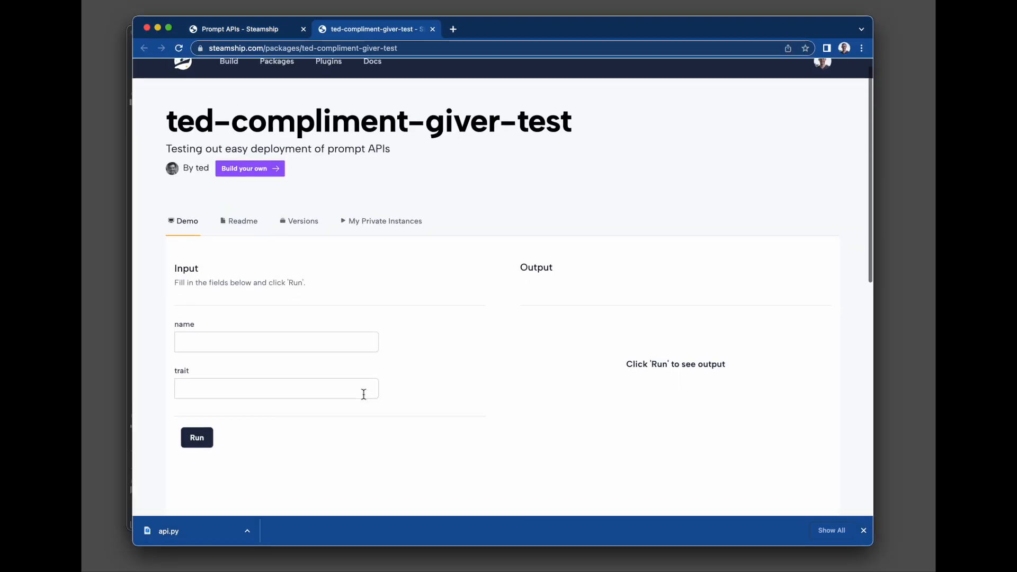
click(352, 340)
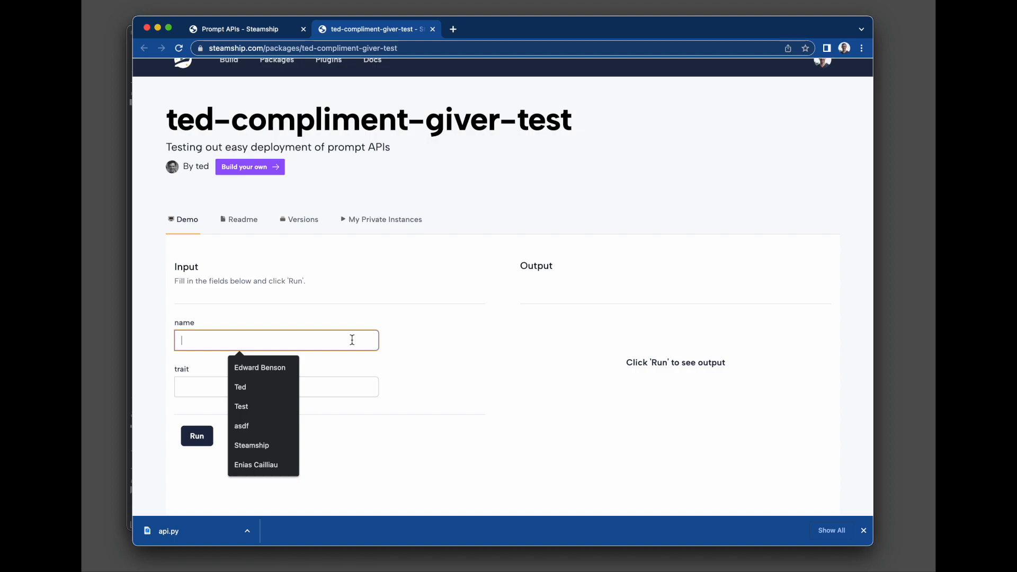
key(Escape)
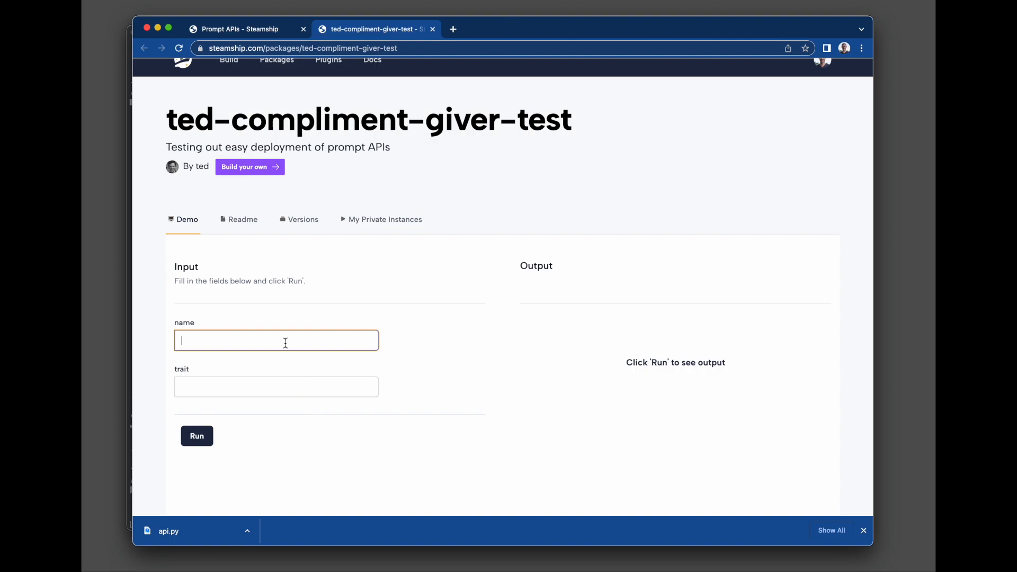
text(Oscar the)
text( Grouch)
key(Tab)
text(Havi)
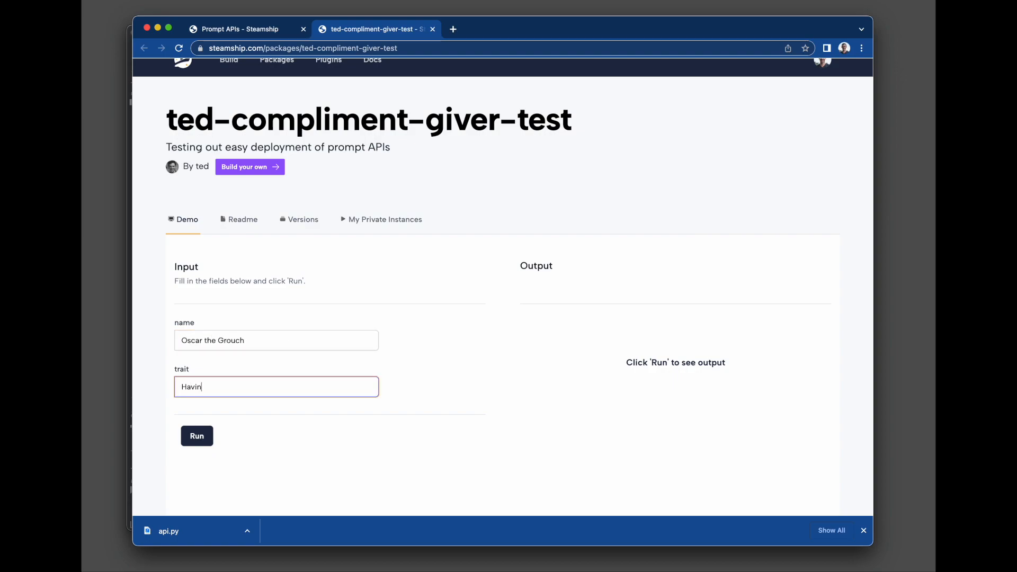
text(ng a nice c)
key(BackSpace)
text(trash )
text(can)
key(Return)
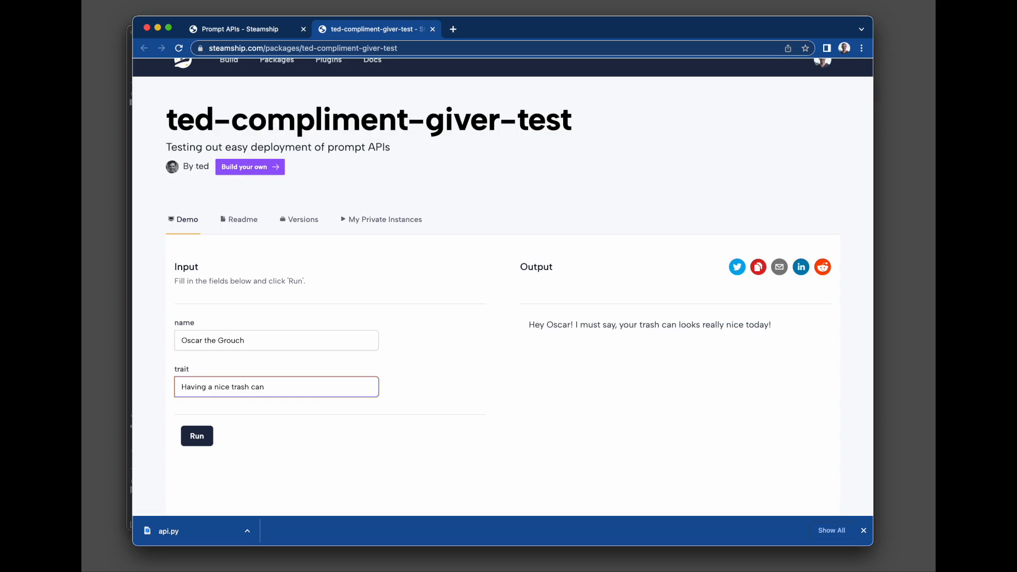
Step: View the package's Readme, Versions and My Private Instances tabs
click(243, 219)
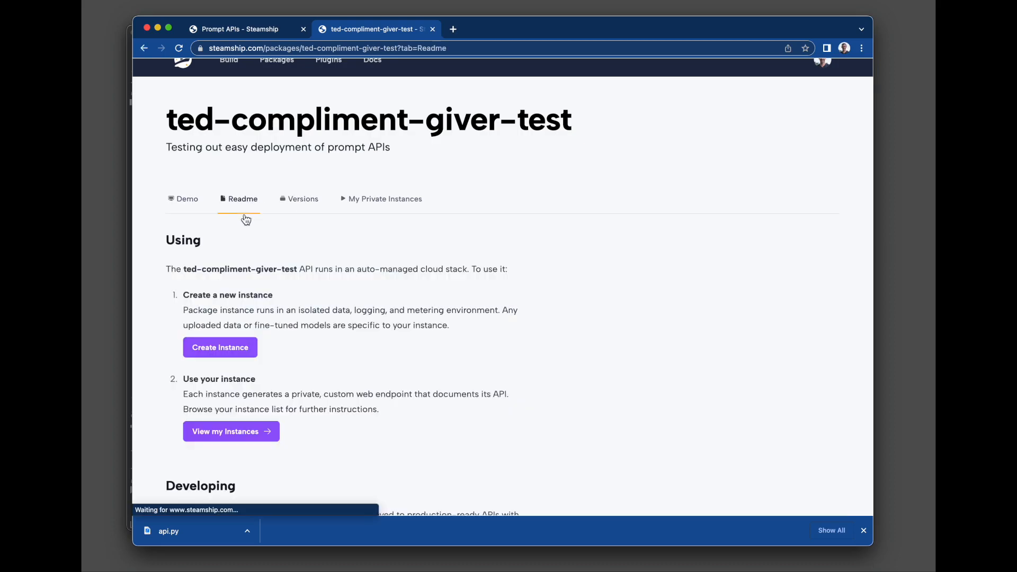
scroll(250, 308, down, 2)
scroll(250, 309, down, 1)
scroll(249, 307, up, 3)
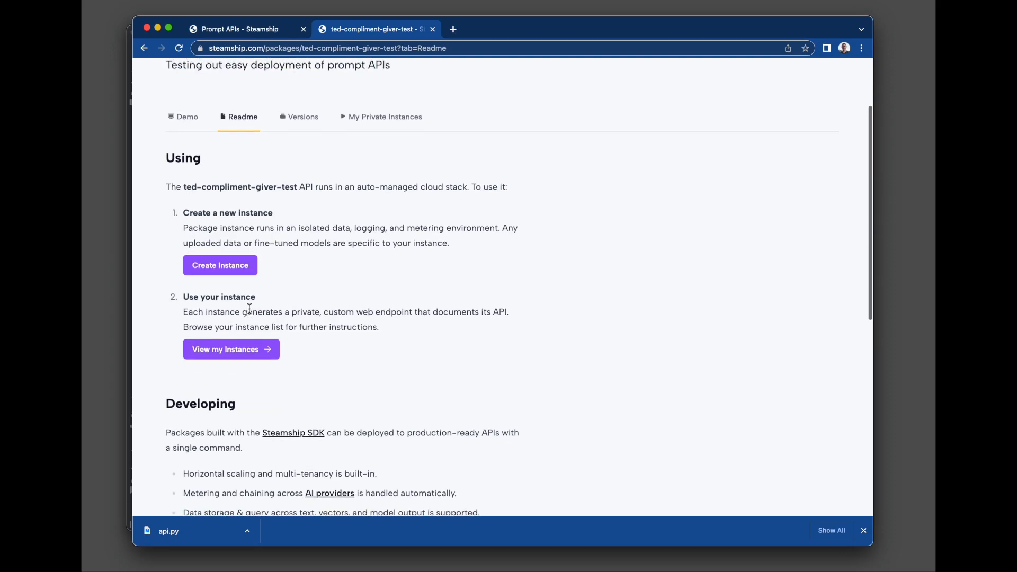
click(301, 207)
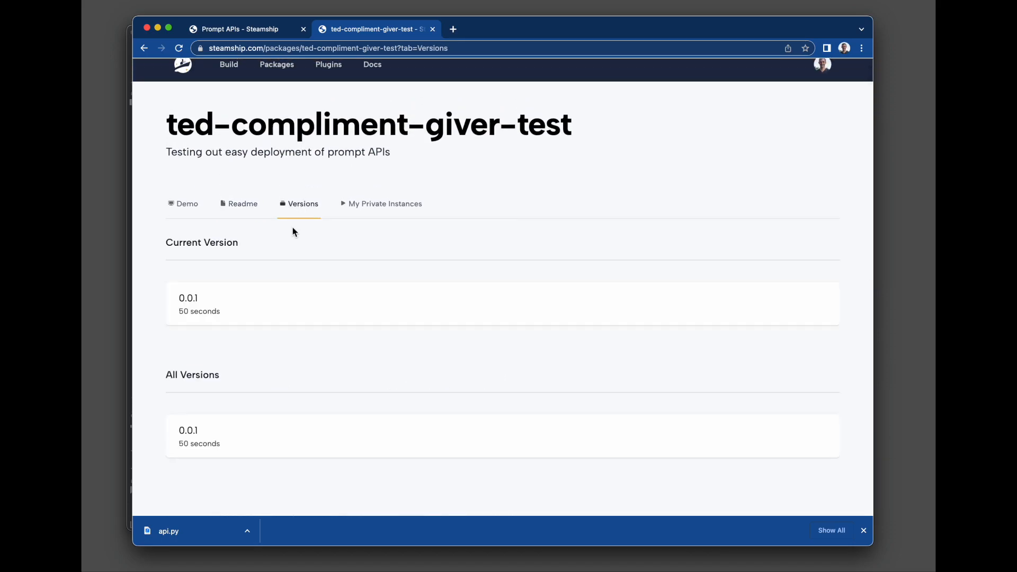
click(375, 205)
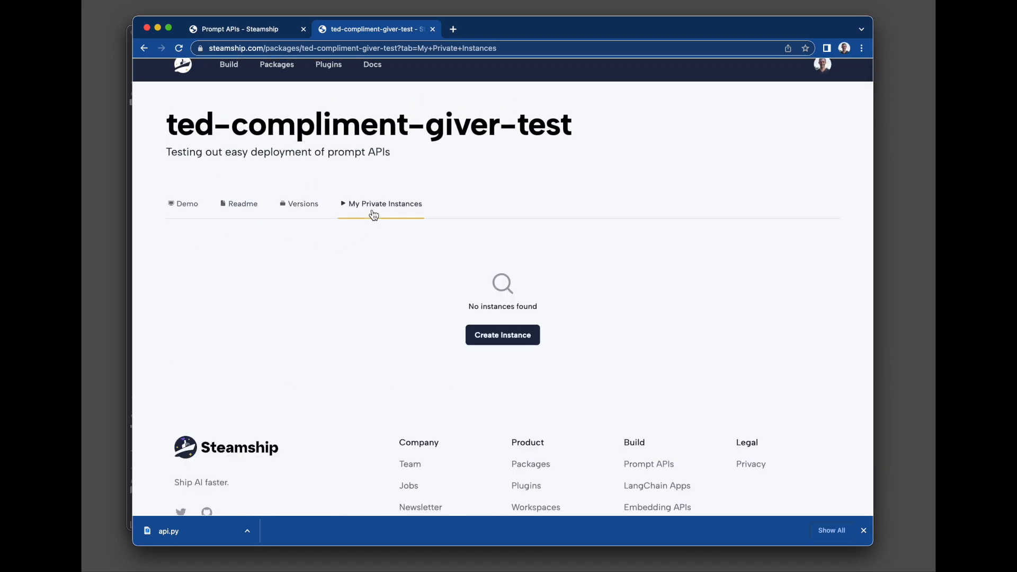
Step: Create a ted-compliment-giver-test instance with defaults and view its POST /generate method docs
click(490, 337)
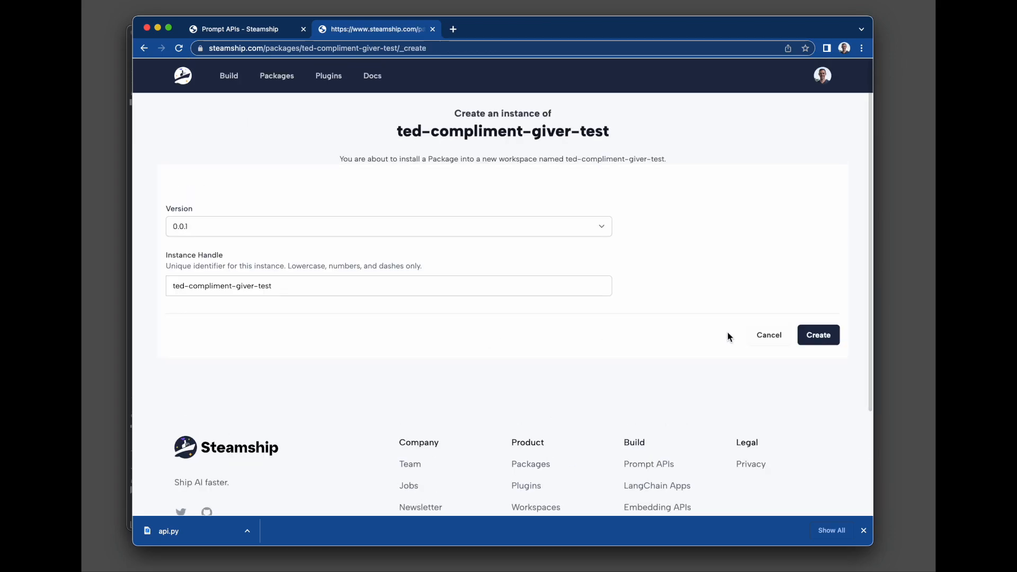
click(818, 335)
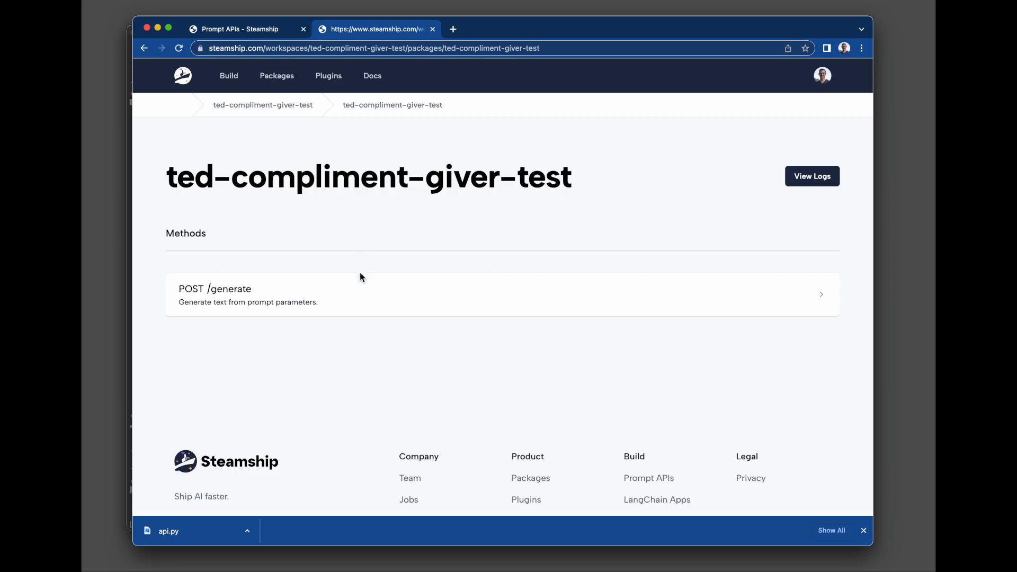
key(super+Tab)
key(super+Tab)
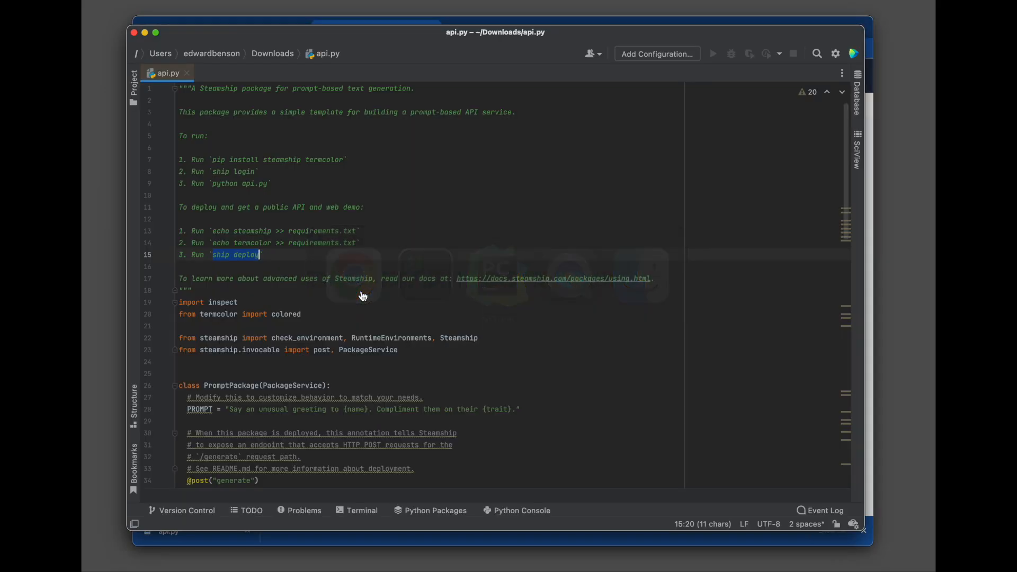
scroll(219, 322, down, 5)
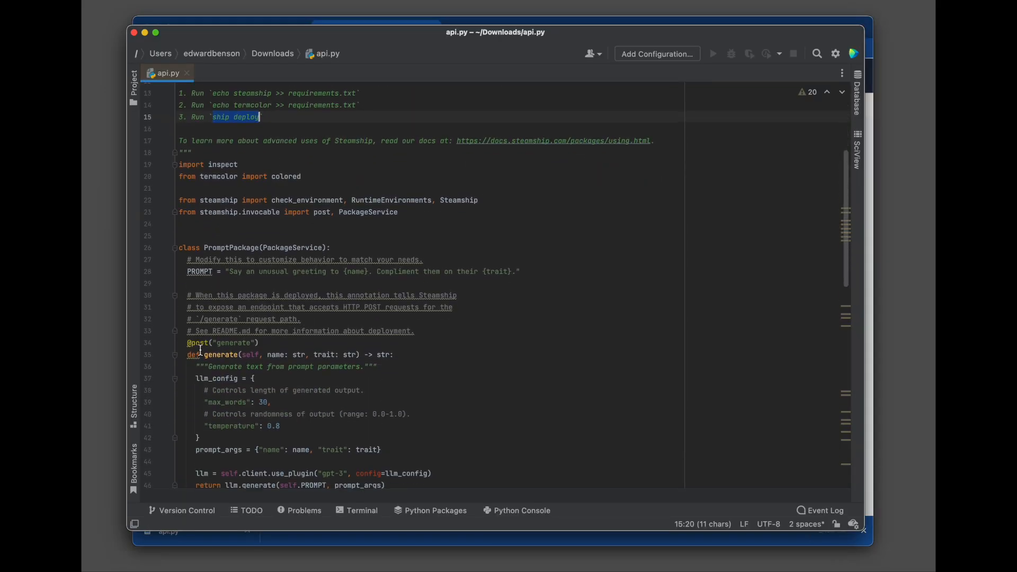
drag(186, 343, 183, 366)
key(super+Tab)
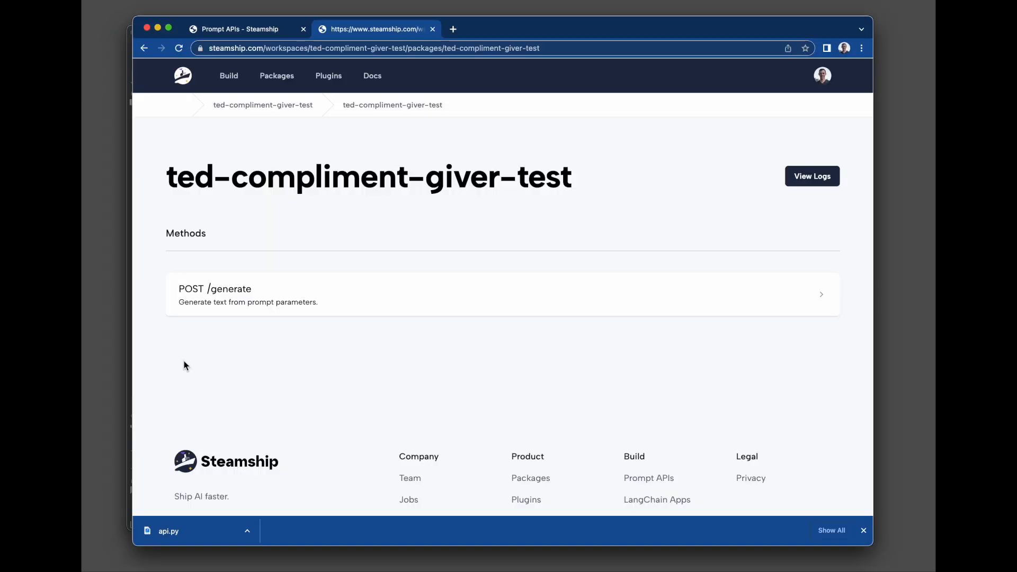
click(271, 306)
scroll(271, 309, down, 2)
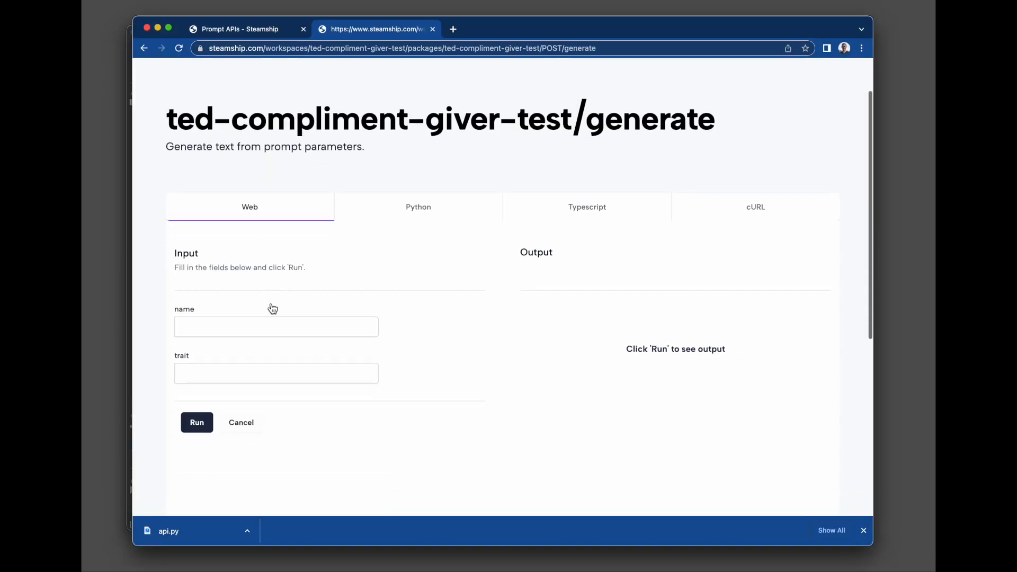
Step: View the Python, Typescript and cURL example snippets for calling generate
click(402, 182)
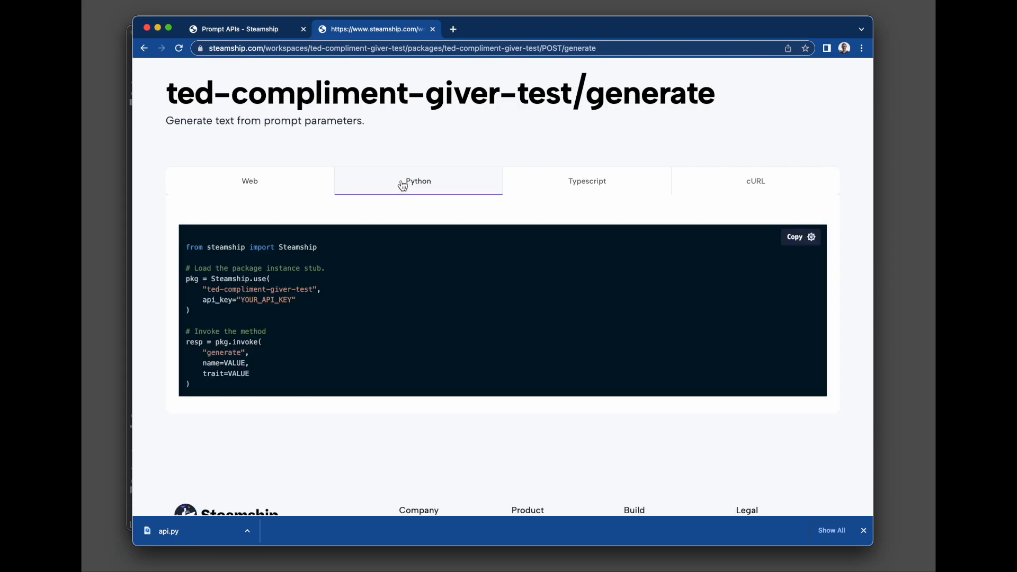
drag(273, 390, 336, 273)
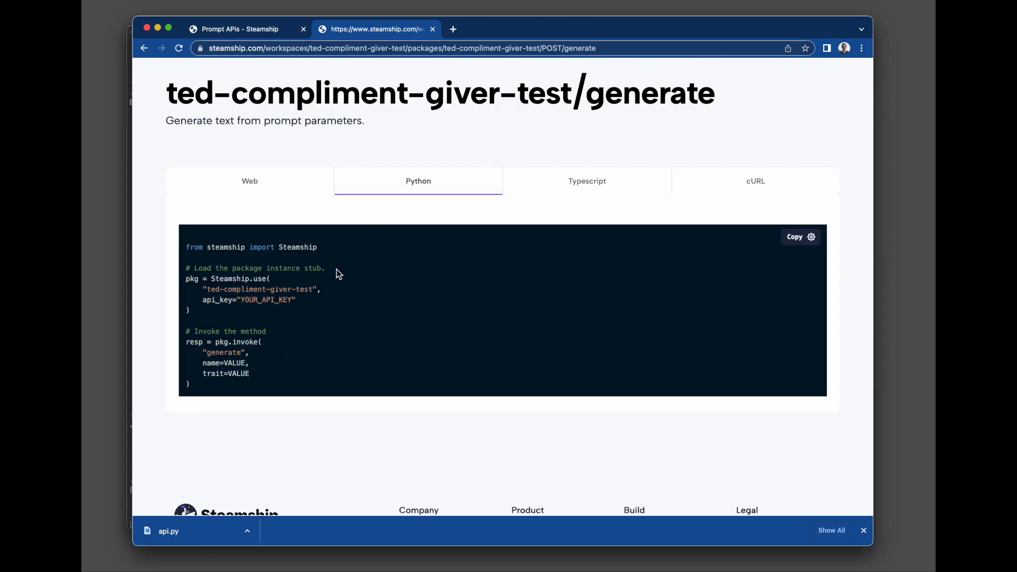
click(558, 177)
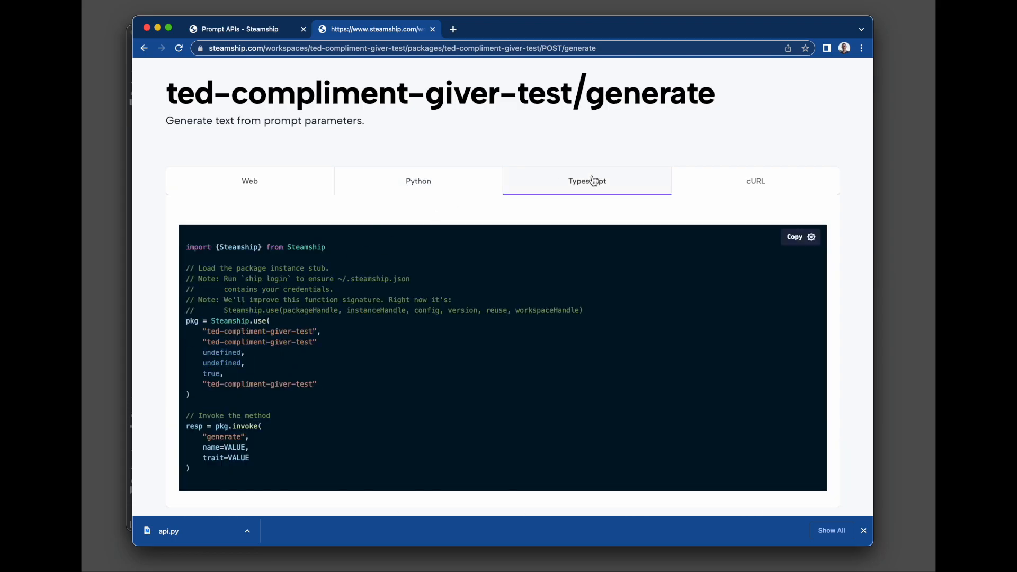
click(729, 197)
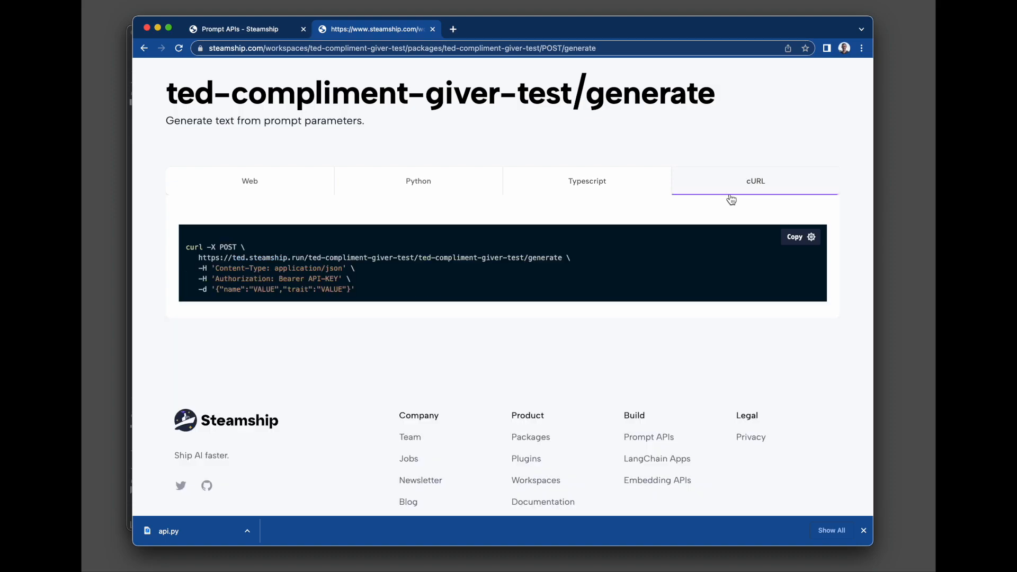
scroll(731, 200, up, 2)
Step: Close the generate method page and go to Steamship's Build overview
key(super+w)
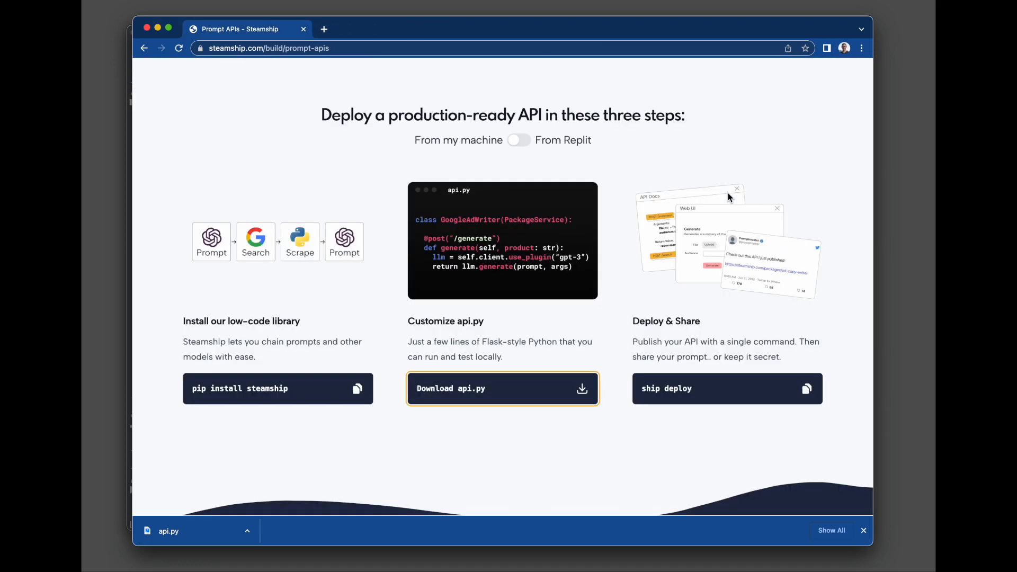
scroll(729, 198, up, 3)
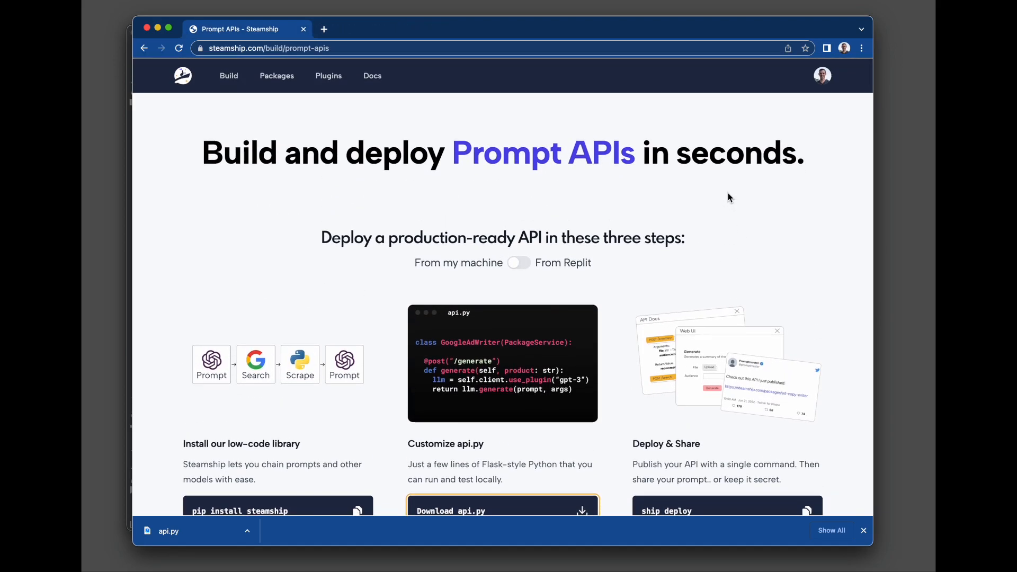
click(236, 84)
scroll(252, 218, down, 3)
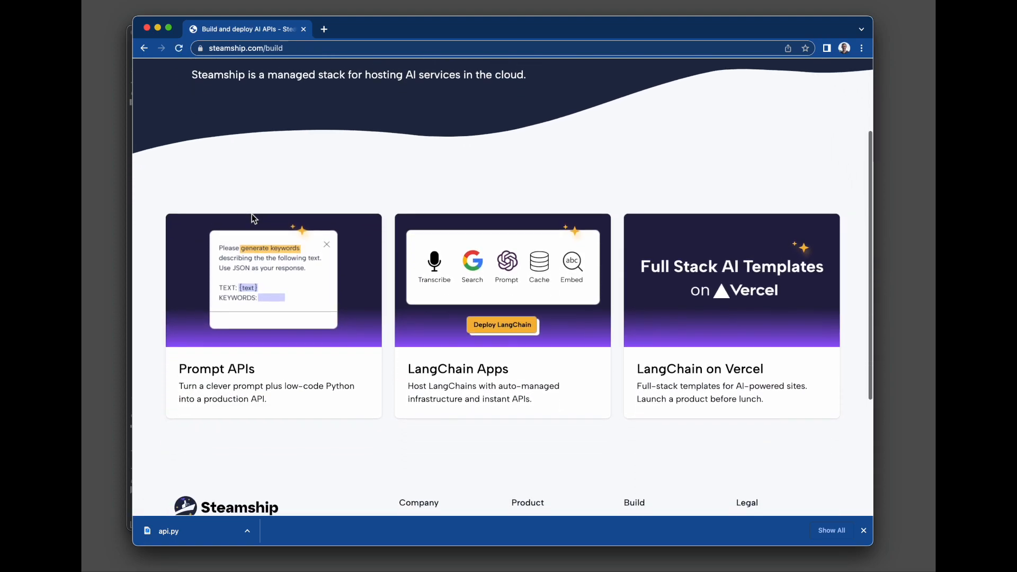